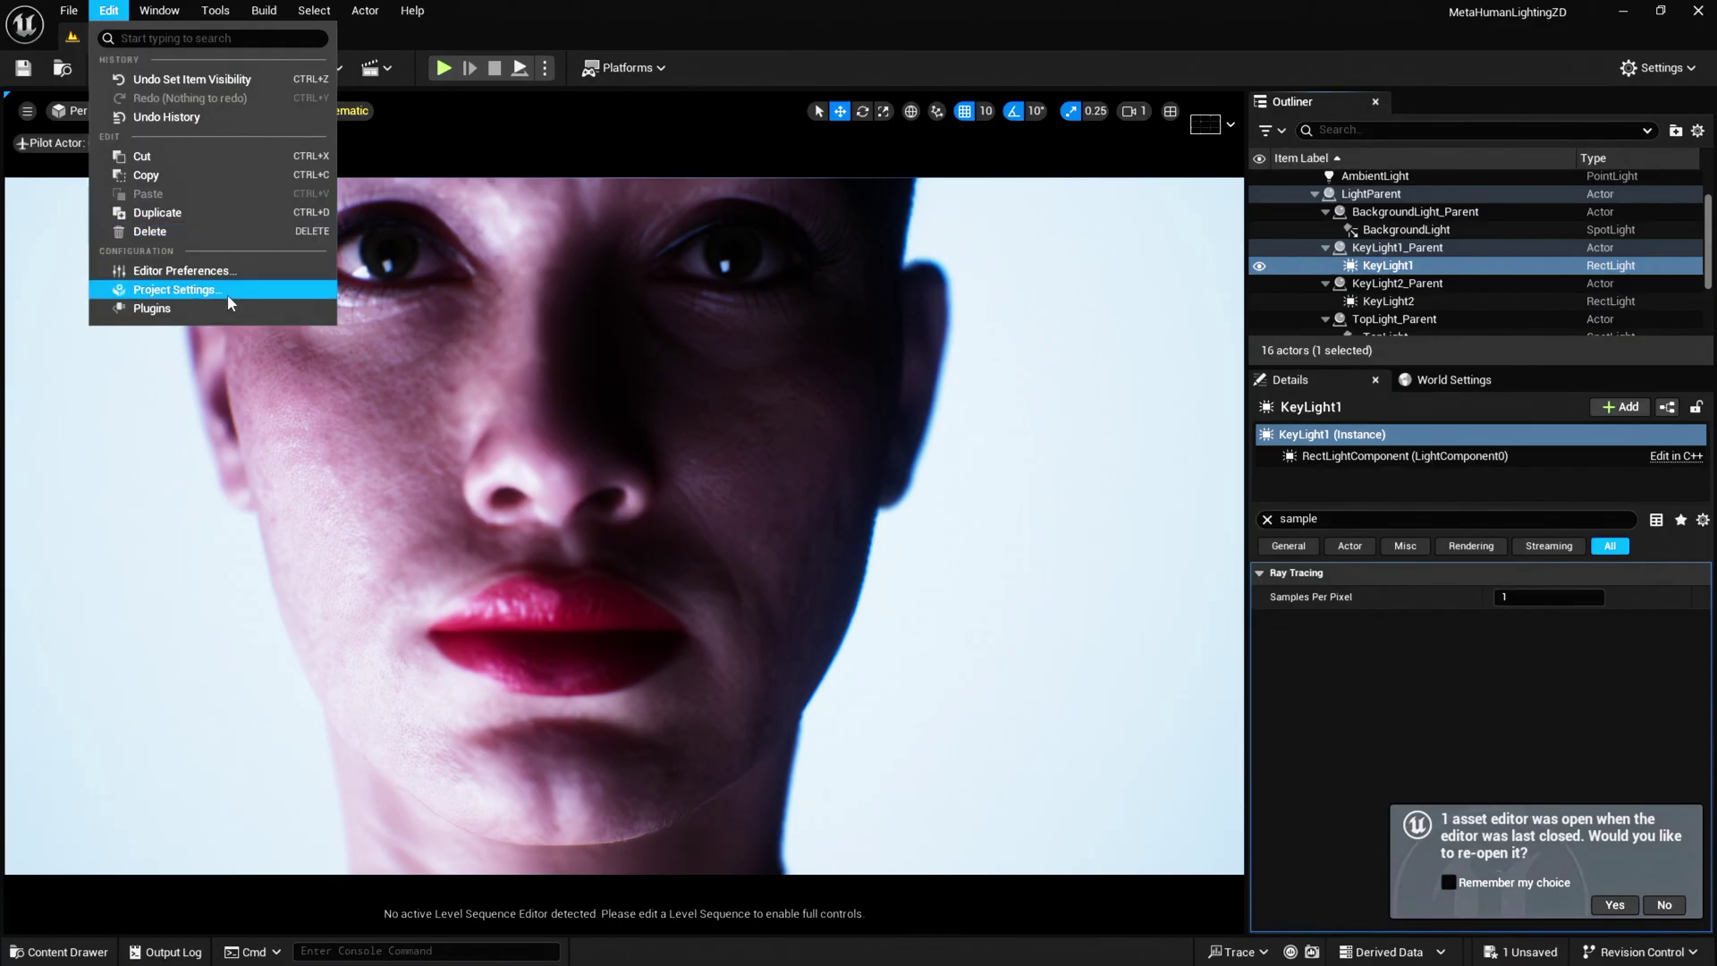
# - Open Project Settings at the Engine > Rendering page
pyautogui.click(227, 295)
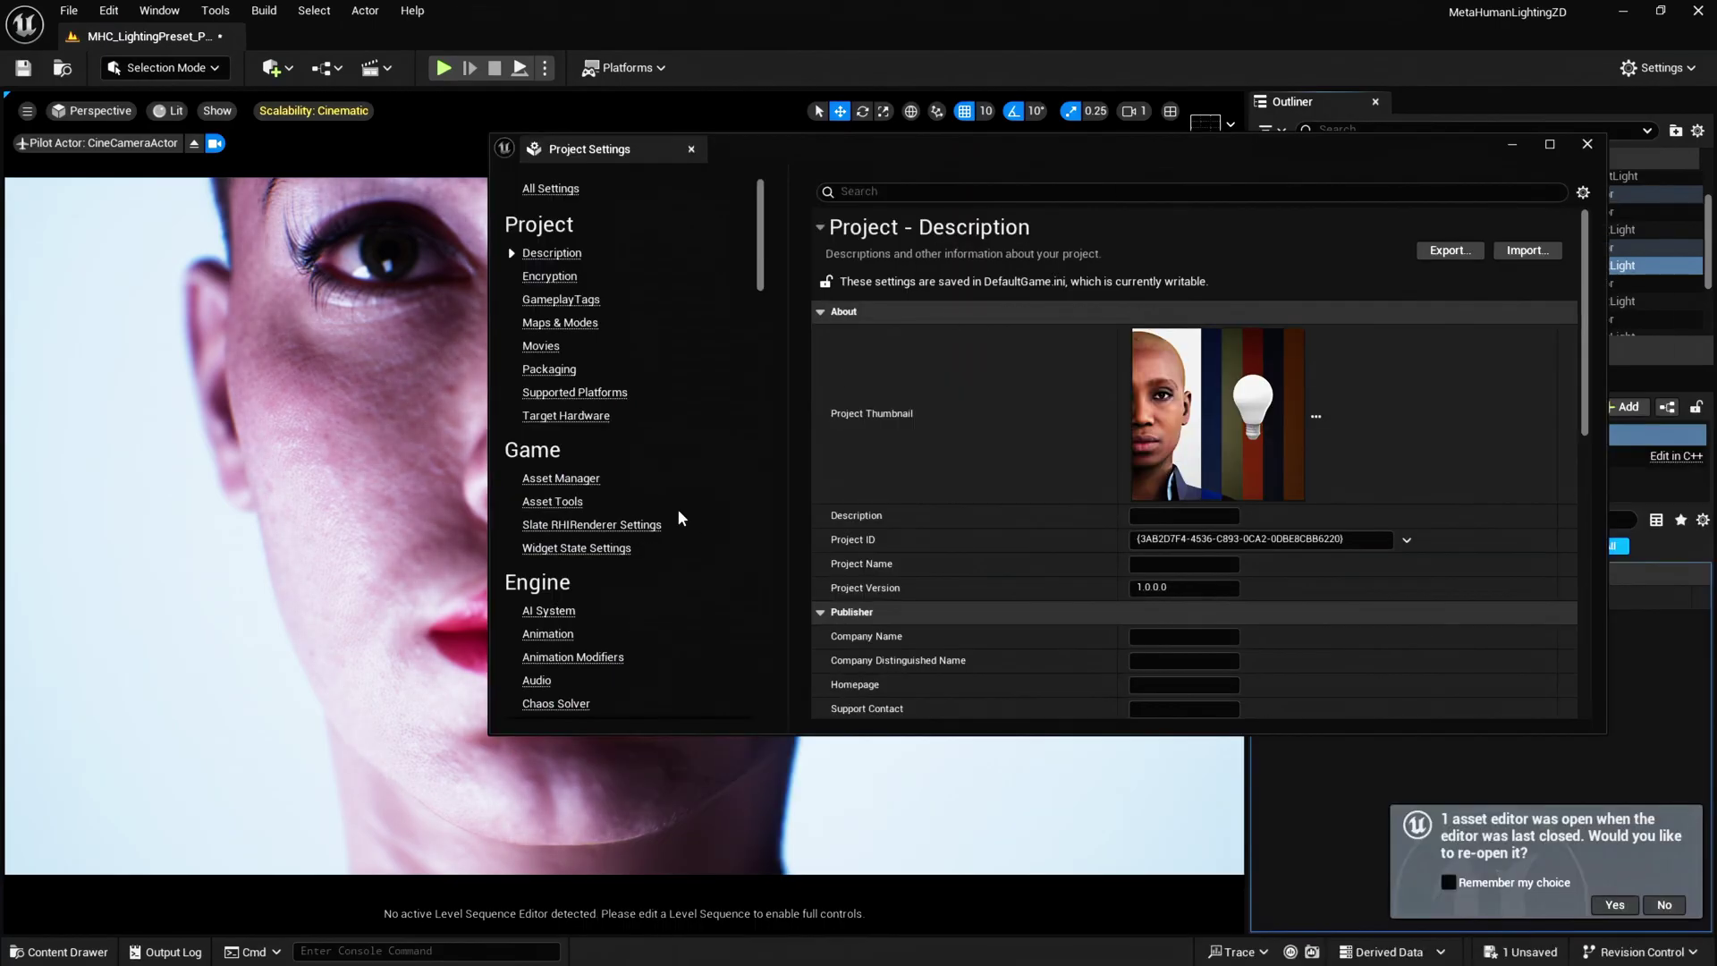
pyautogui.scroll(-10, 675, 516)
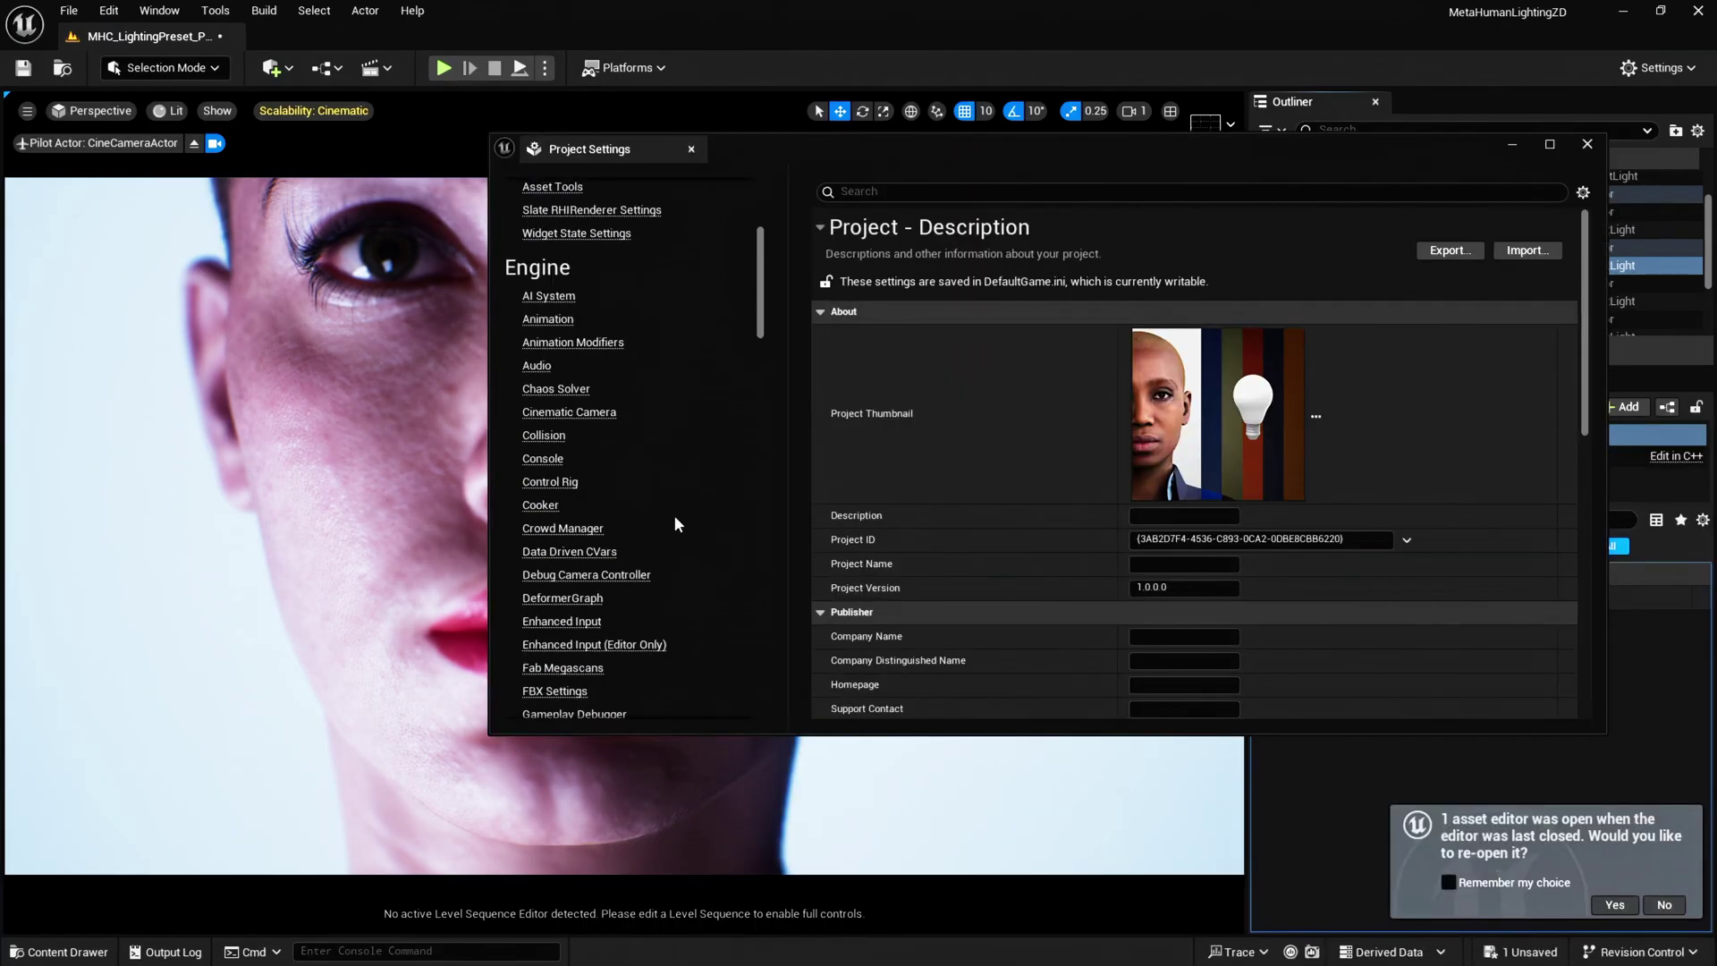
pyautogui.scroll(-3, 674, 524)
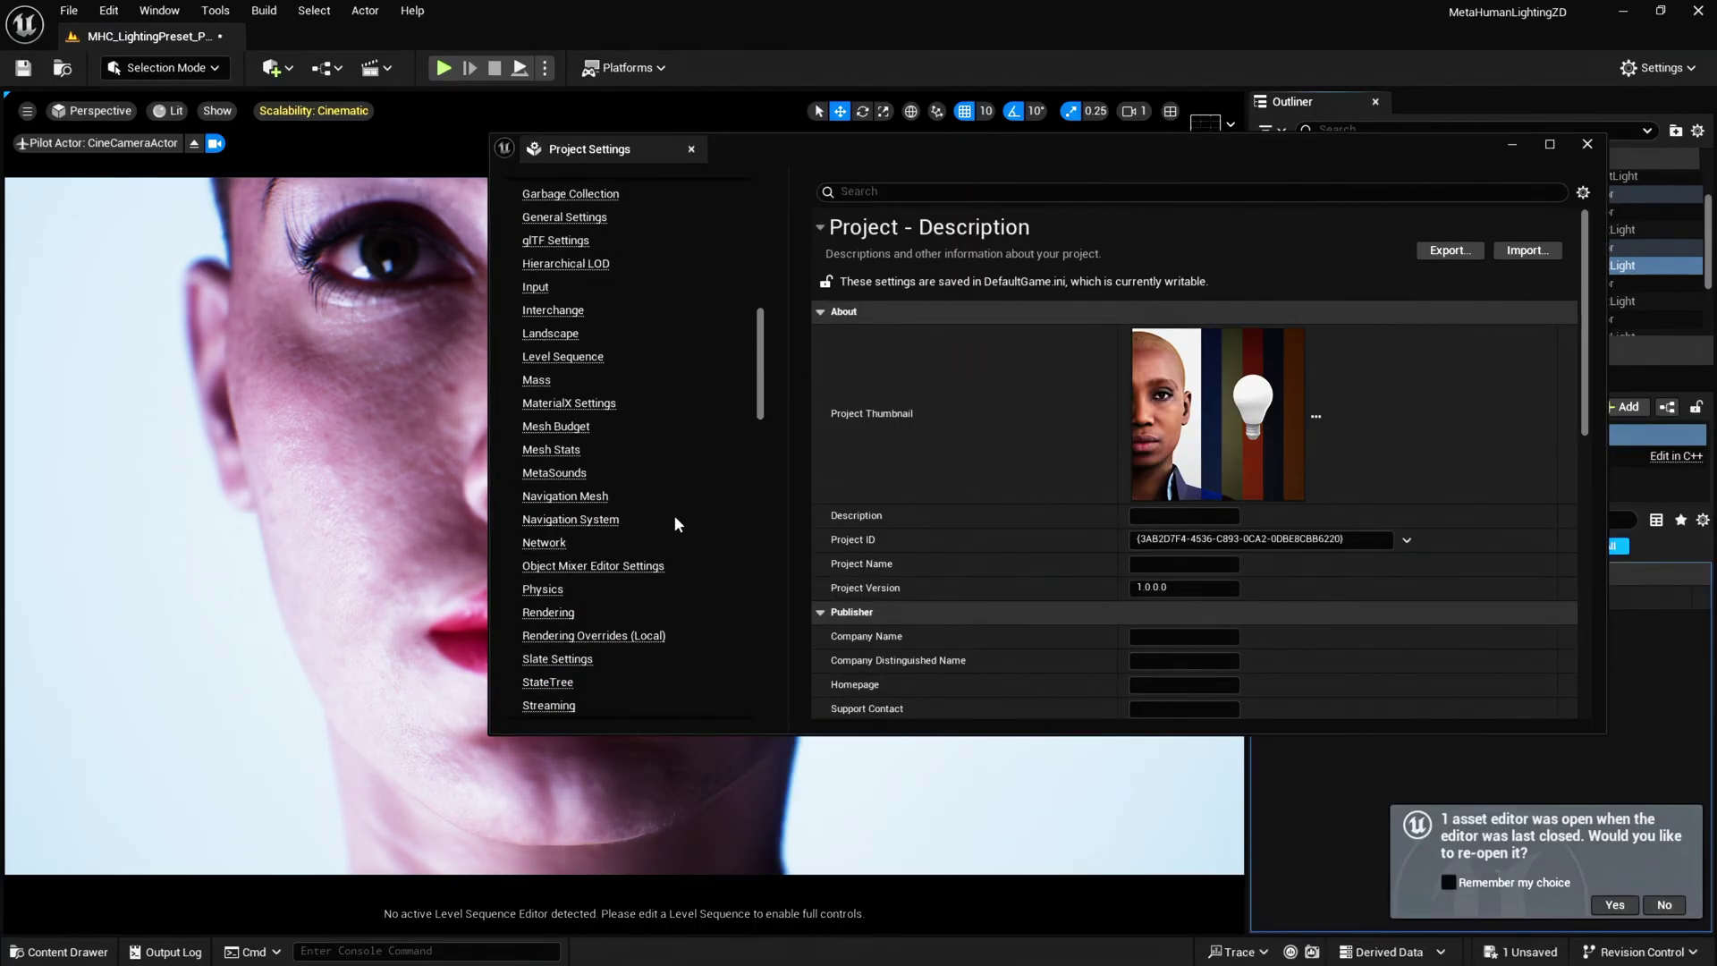
pyautogui.click(548, 612)
pyautogui.scroll(-10, 1342, 534)
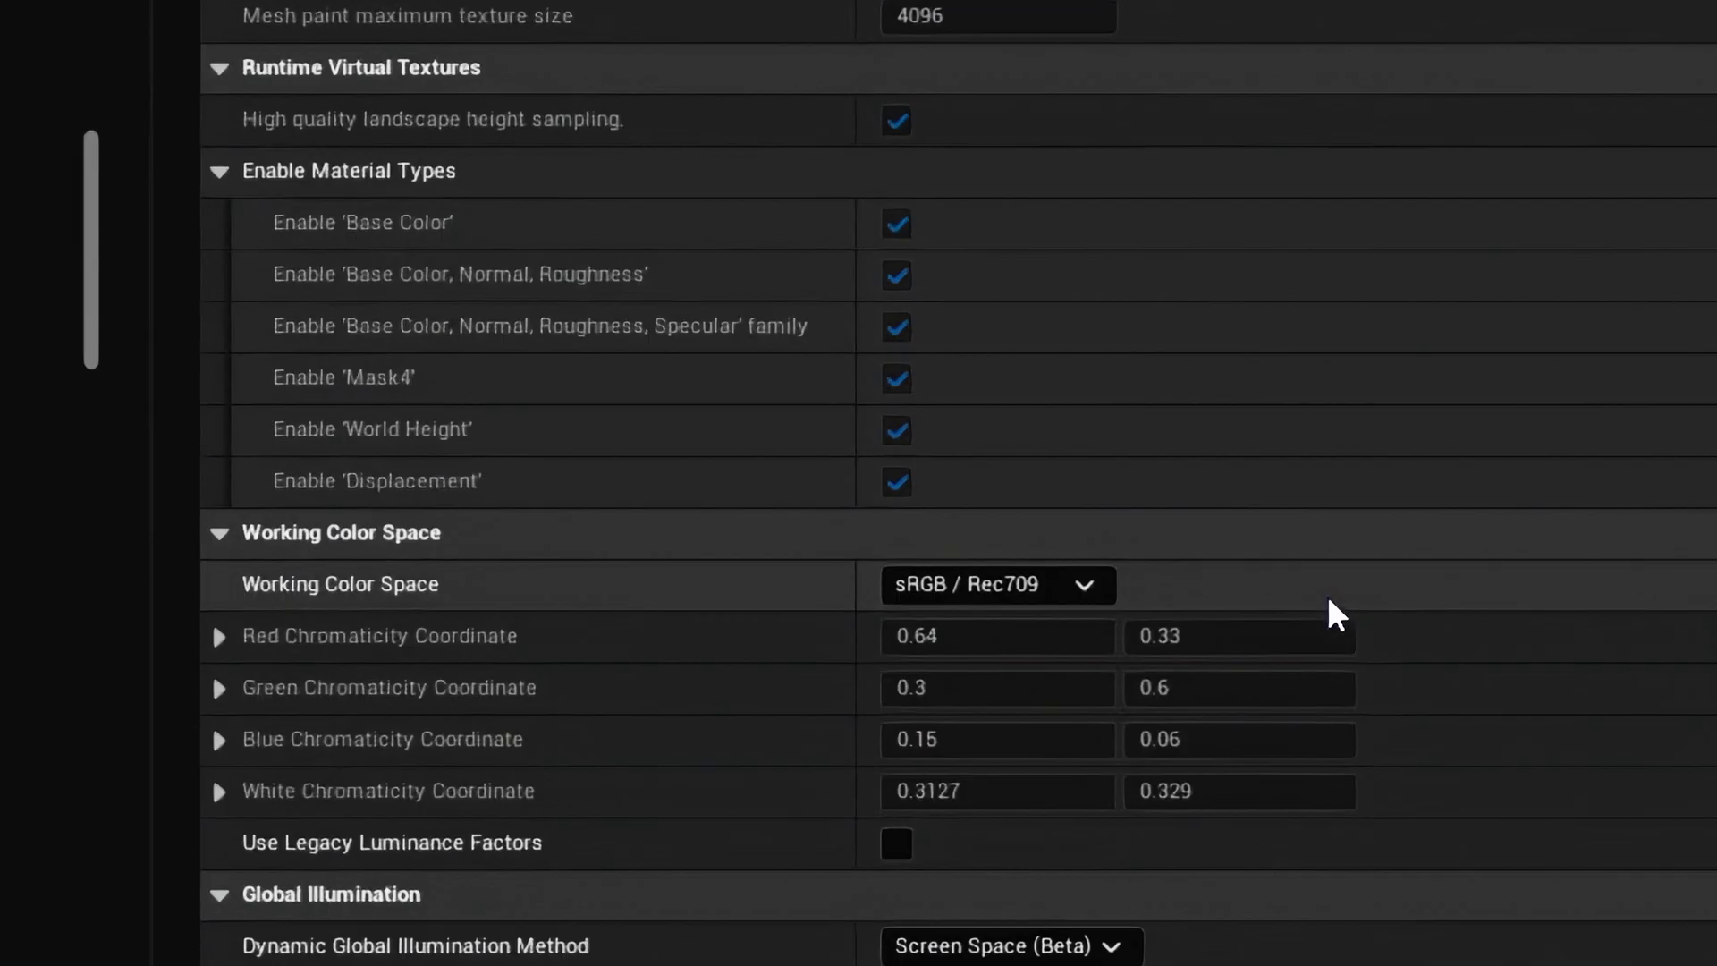
pyautogui.scroll(-5, 1335, 615)
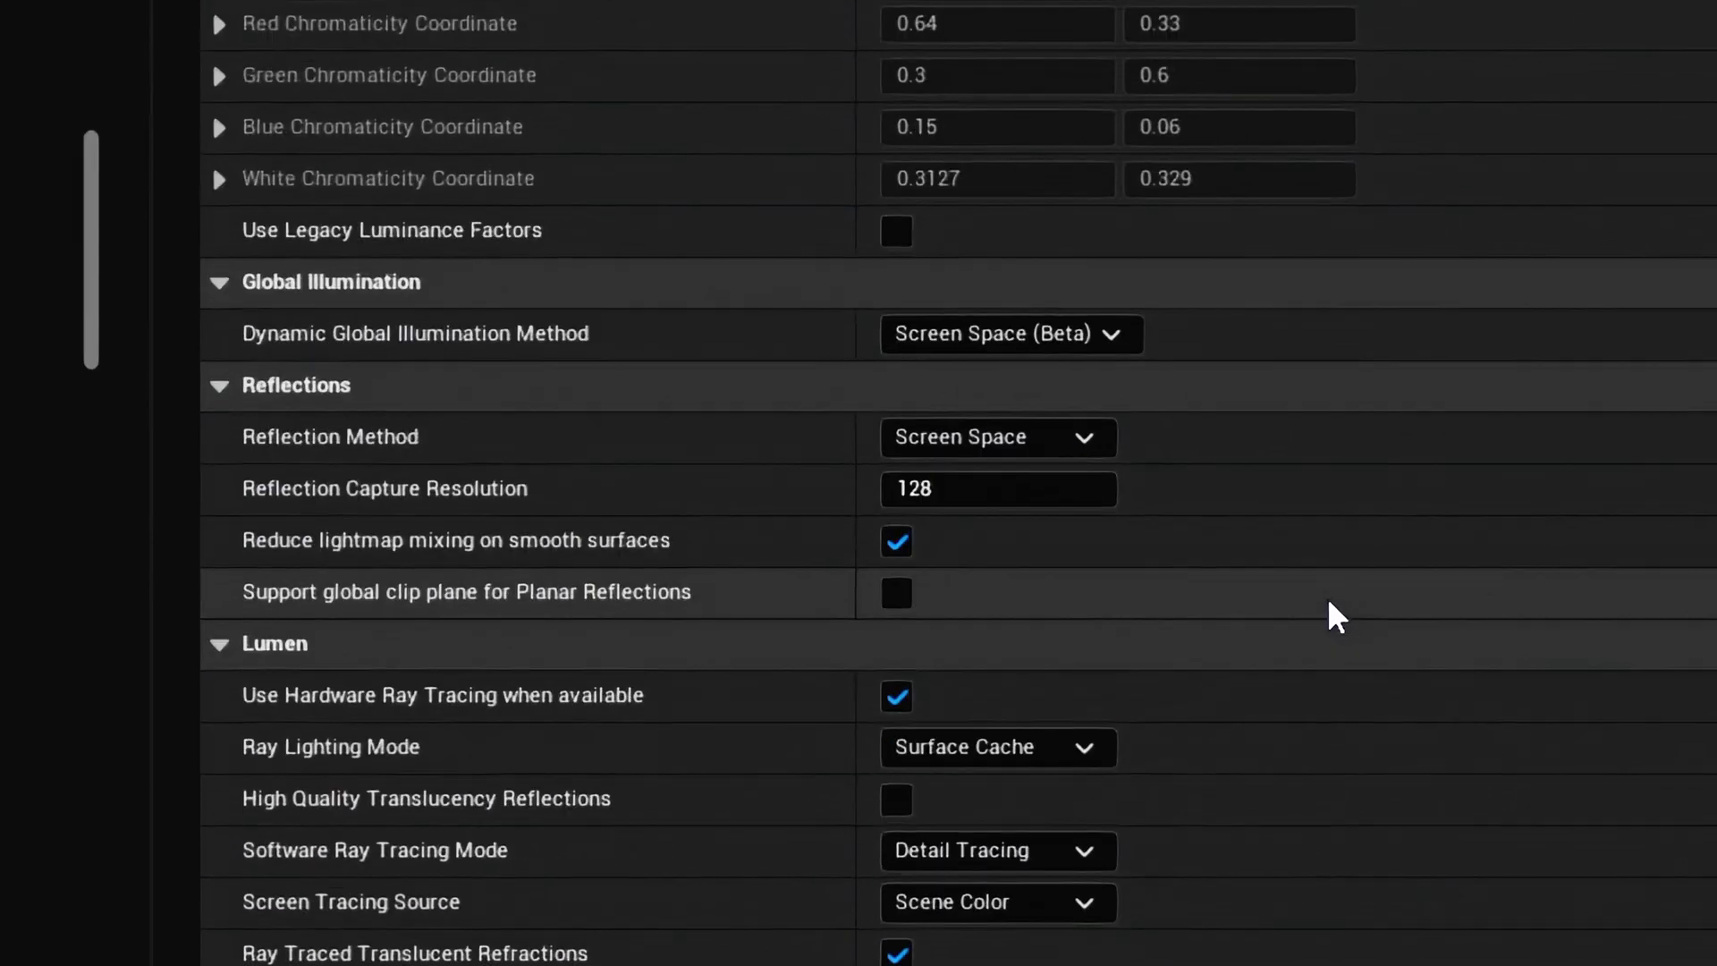
# - Set Dynamic Global Illumination to Lumen and Reflection Method back to Screen Space
pyautogui.click(1089, 345)
pyautogui.click(1045, 411)
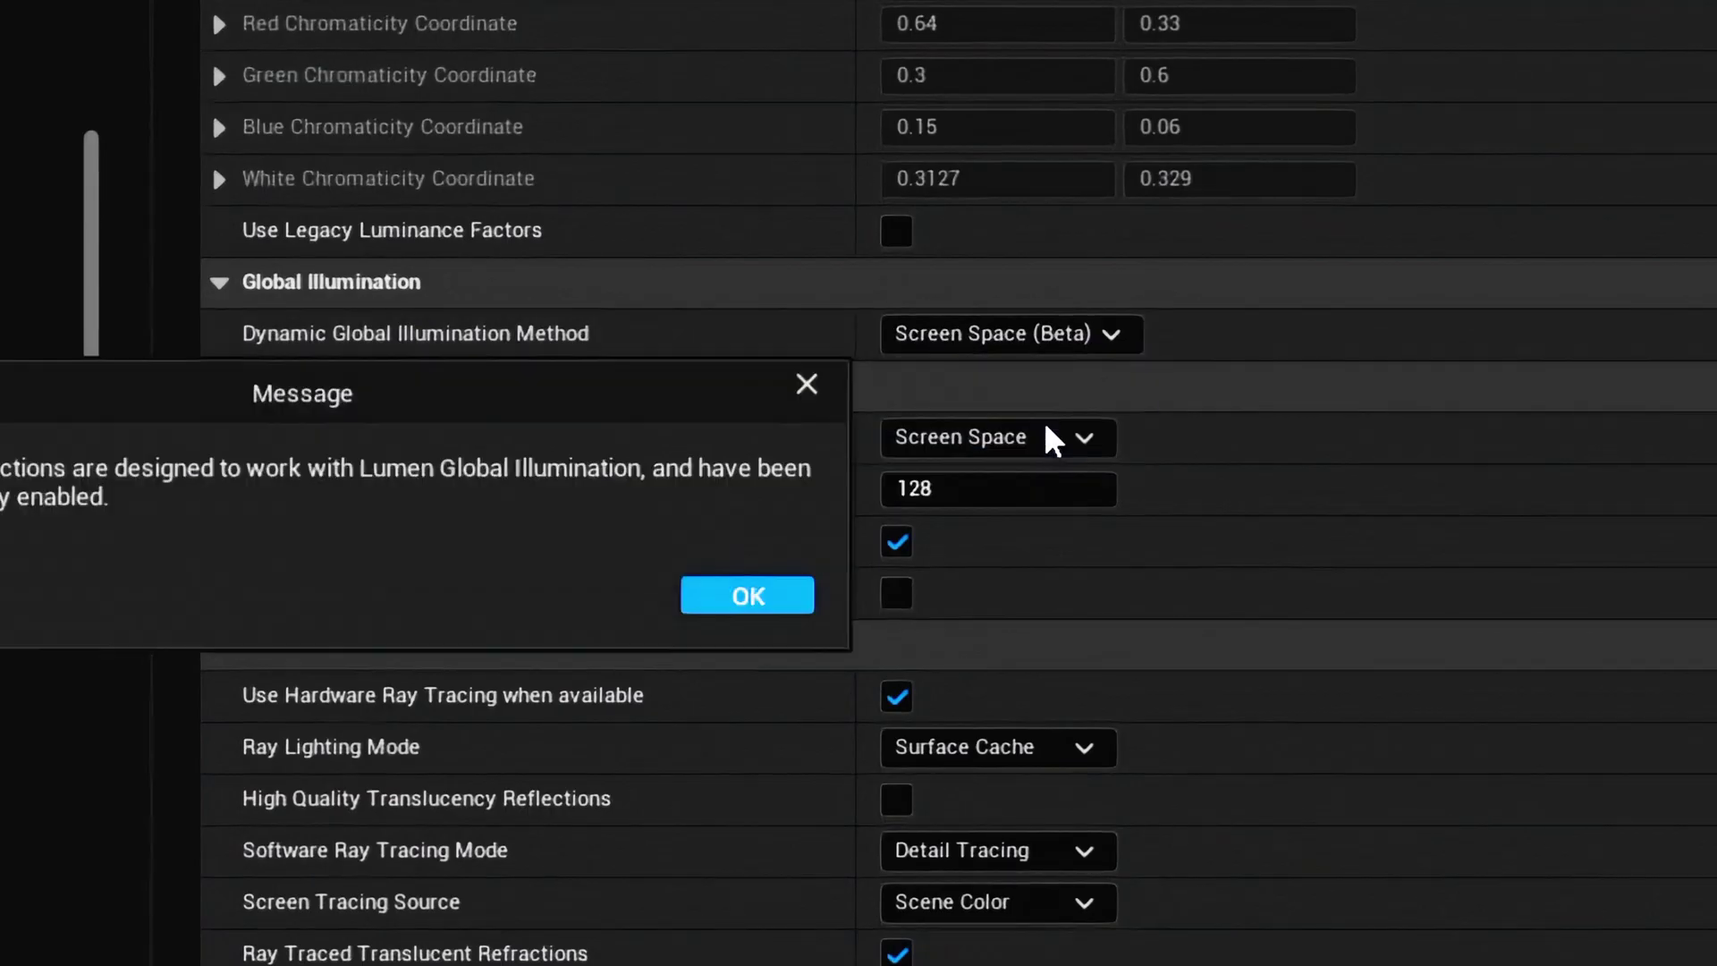
pyautogui.click(993, 438)
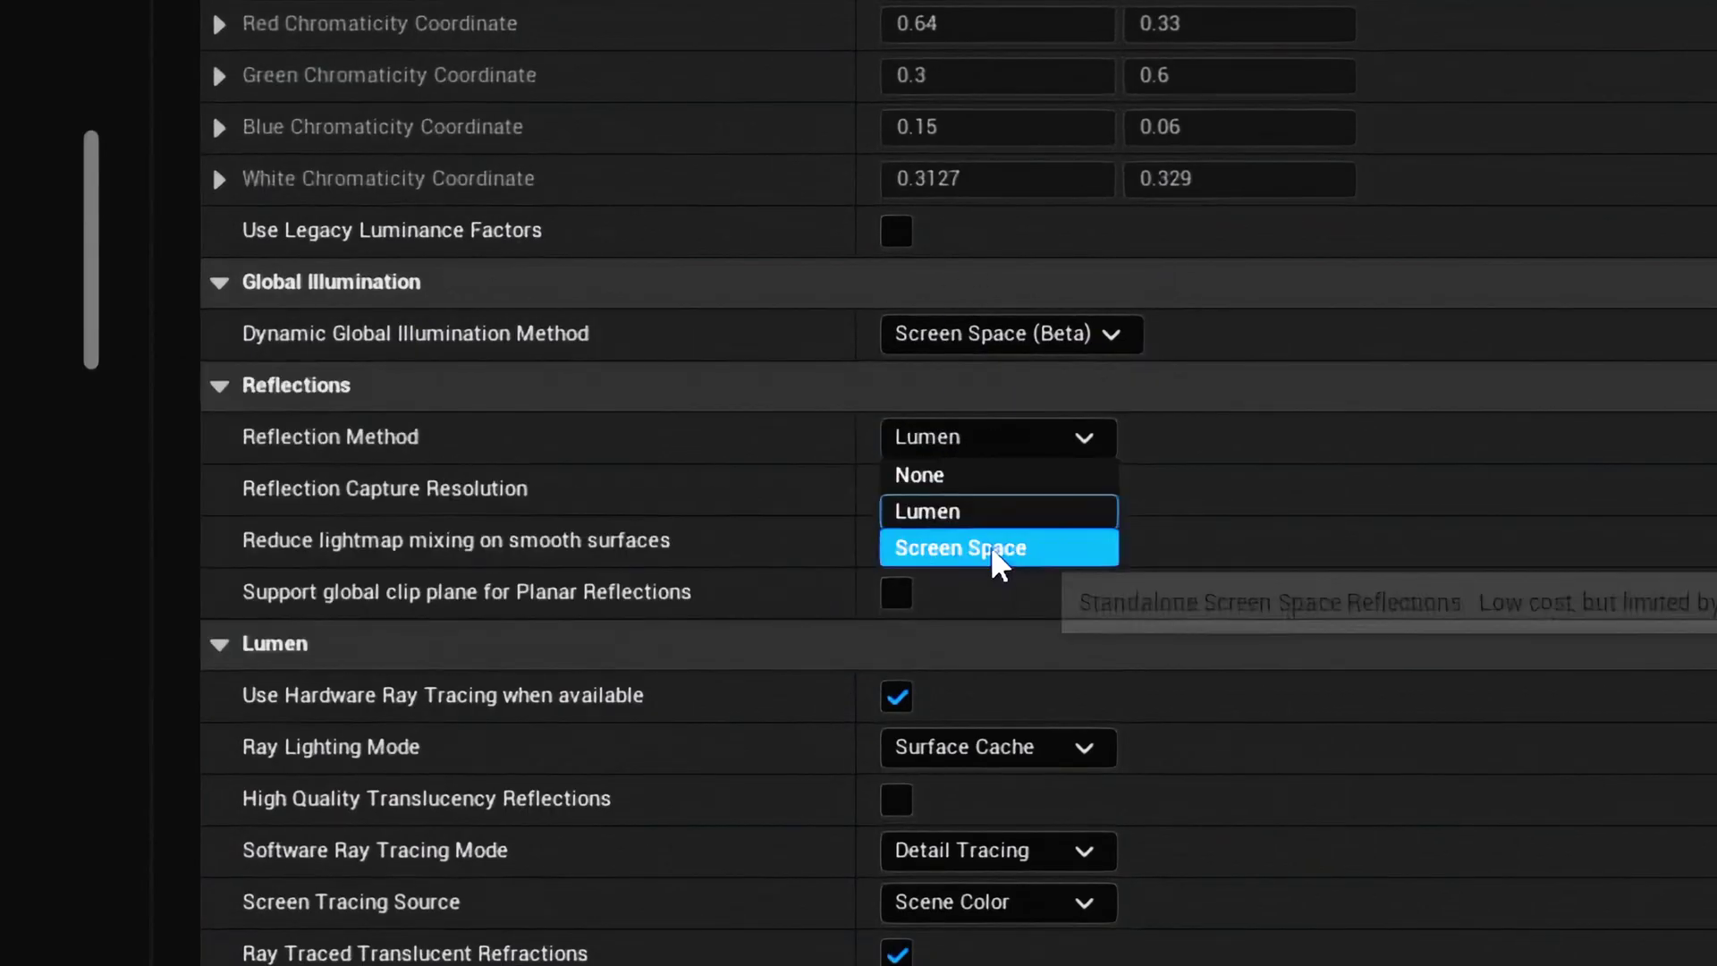
pyautogui.click(997, 550)
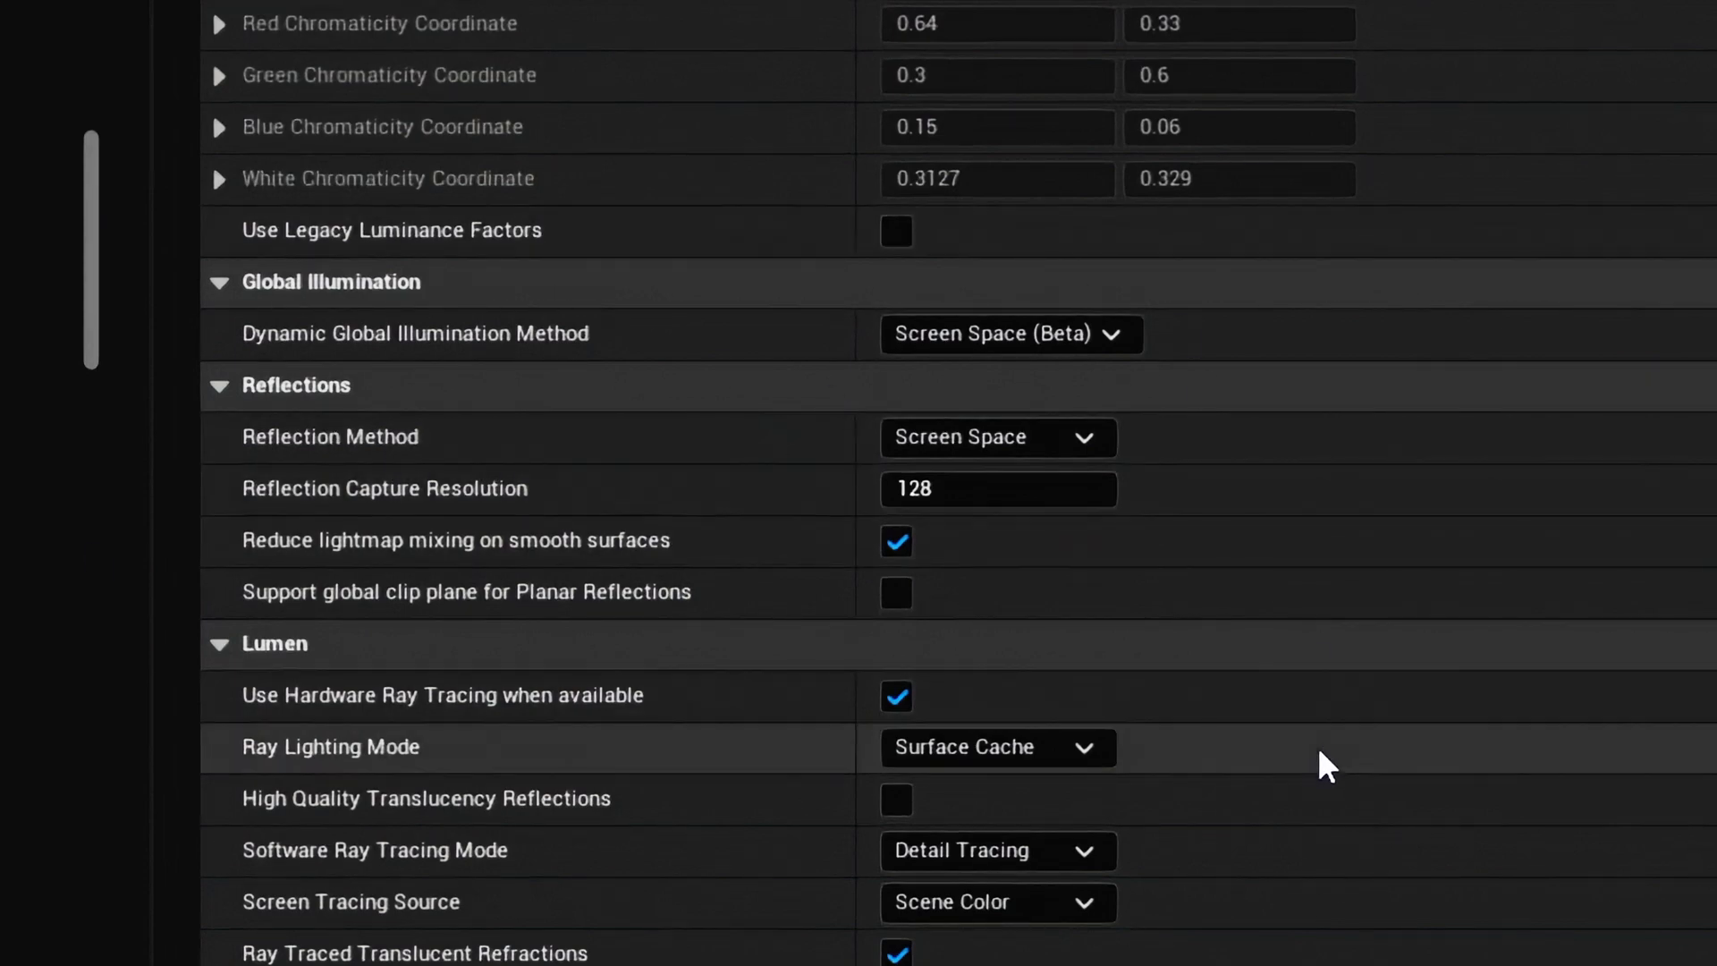
# - Review the Lumen and ray tracing options on the Rendering page
pyautogui.scroll(1, 1323, 763)
pyautogui.scroll(-5, 1326, 765)
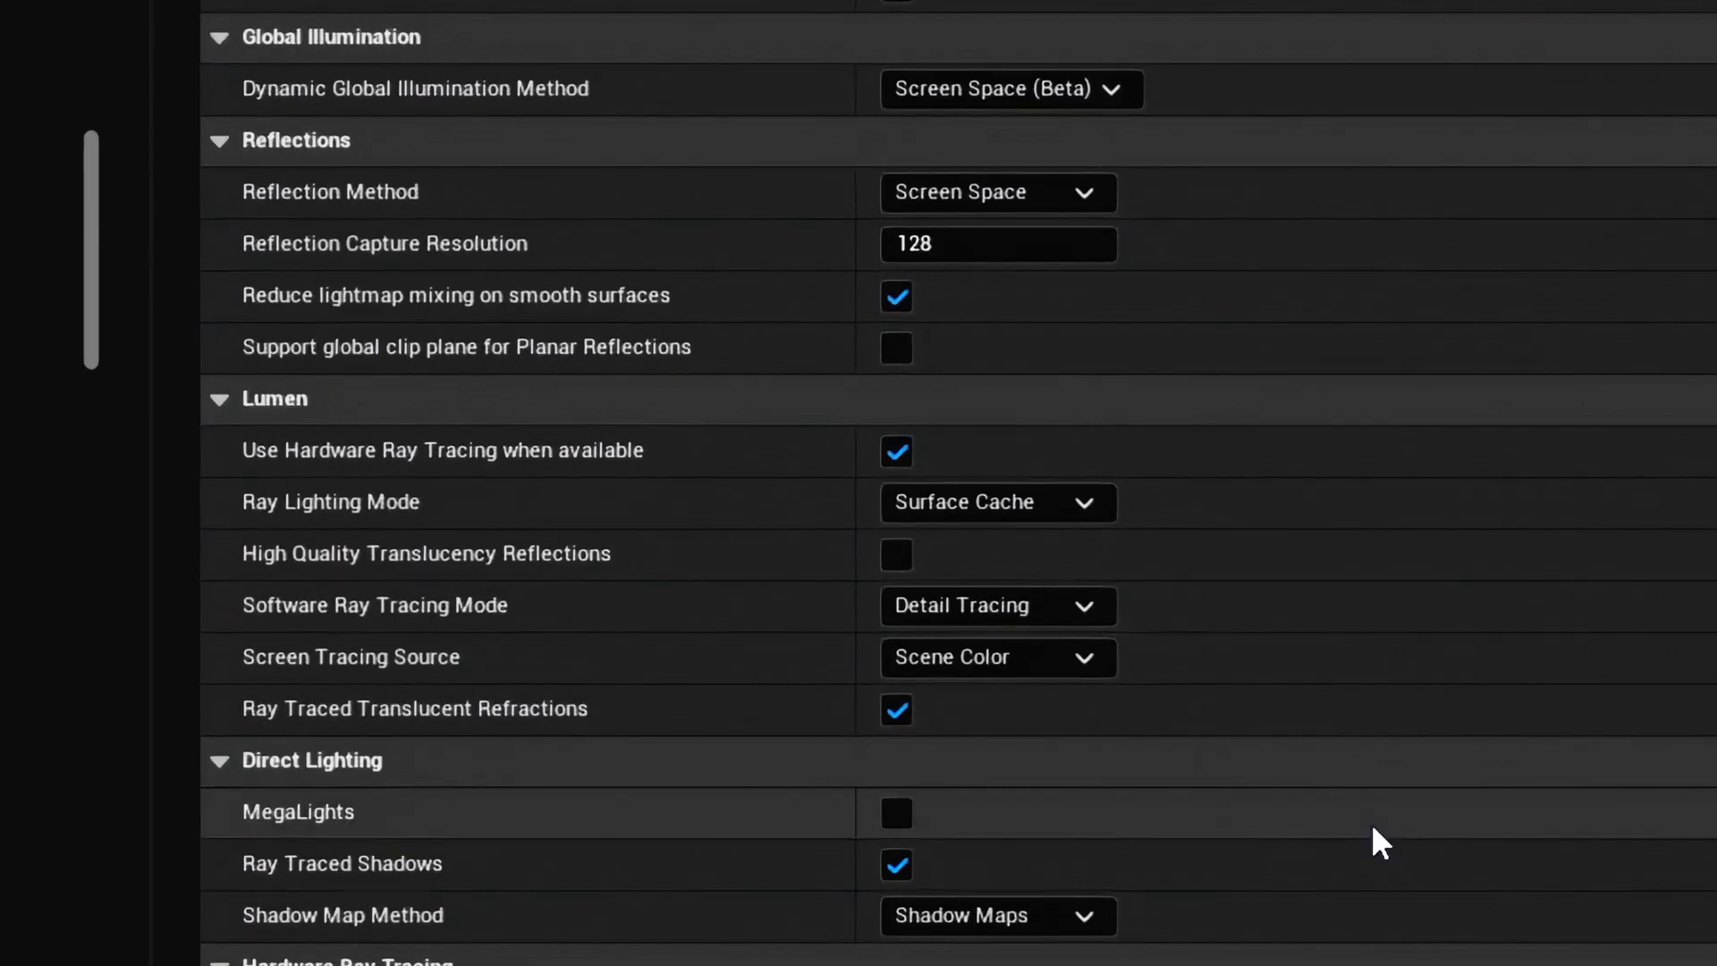
pyautogui.scroll(-4, 1365, 874)
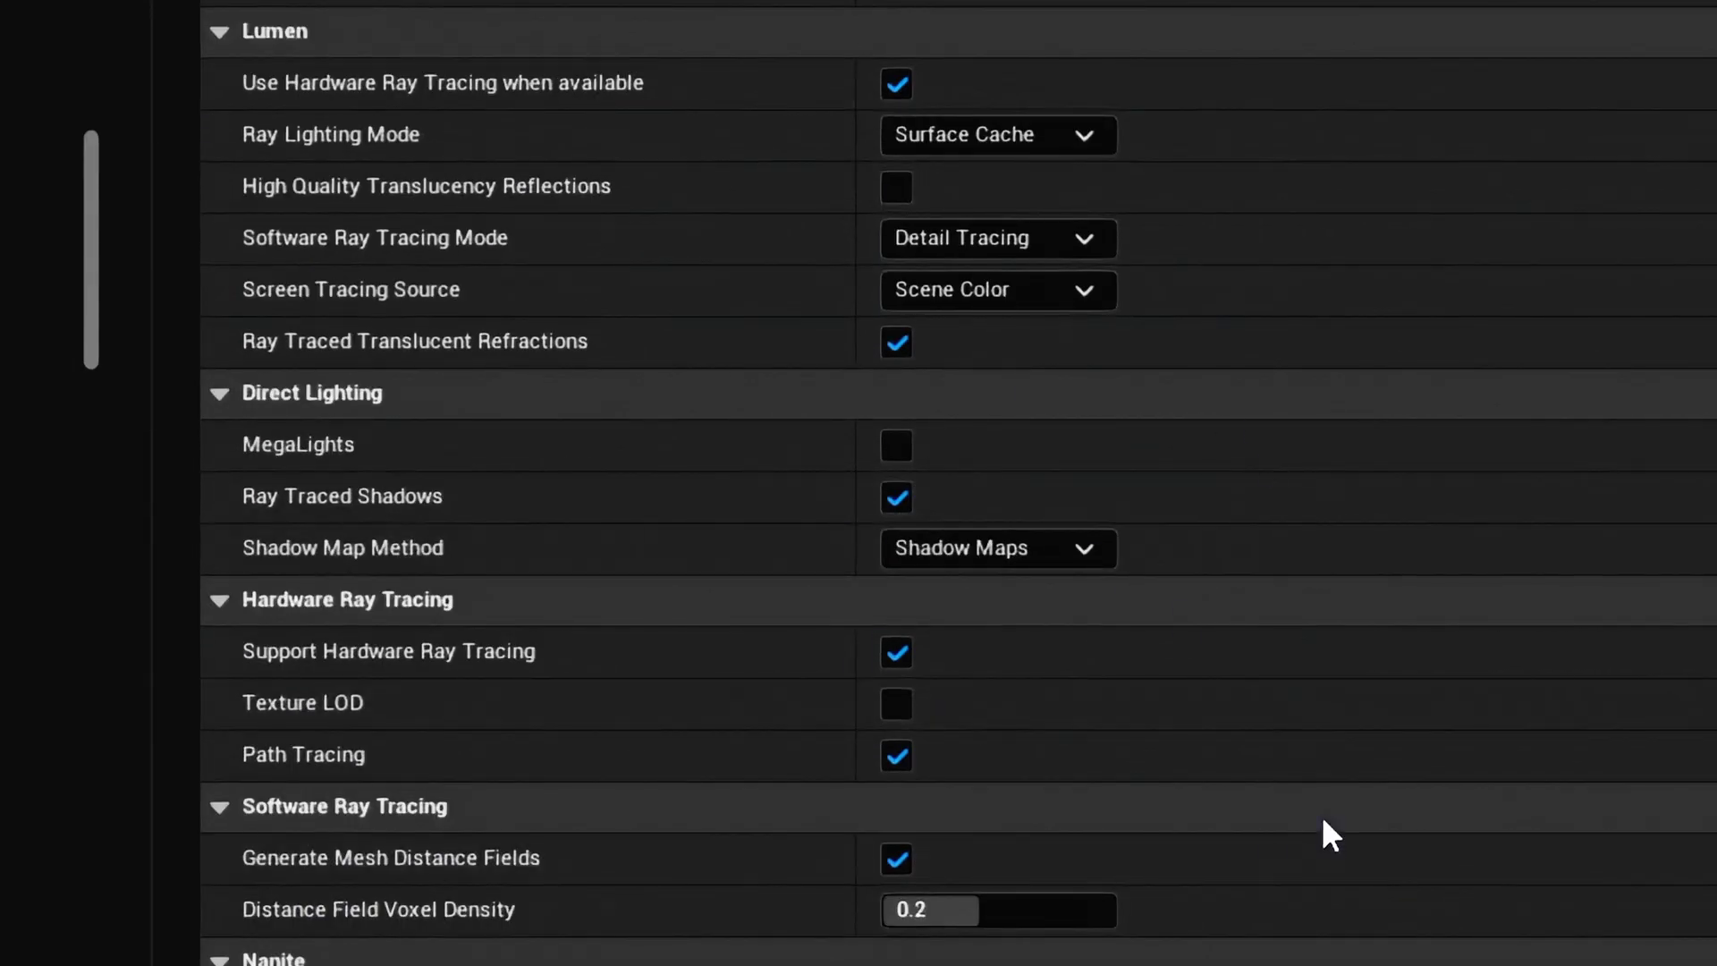
pyautogui.scroll(-1, 1322, 827)
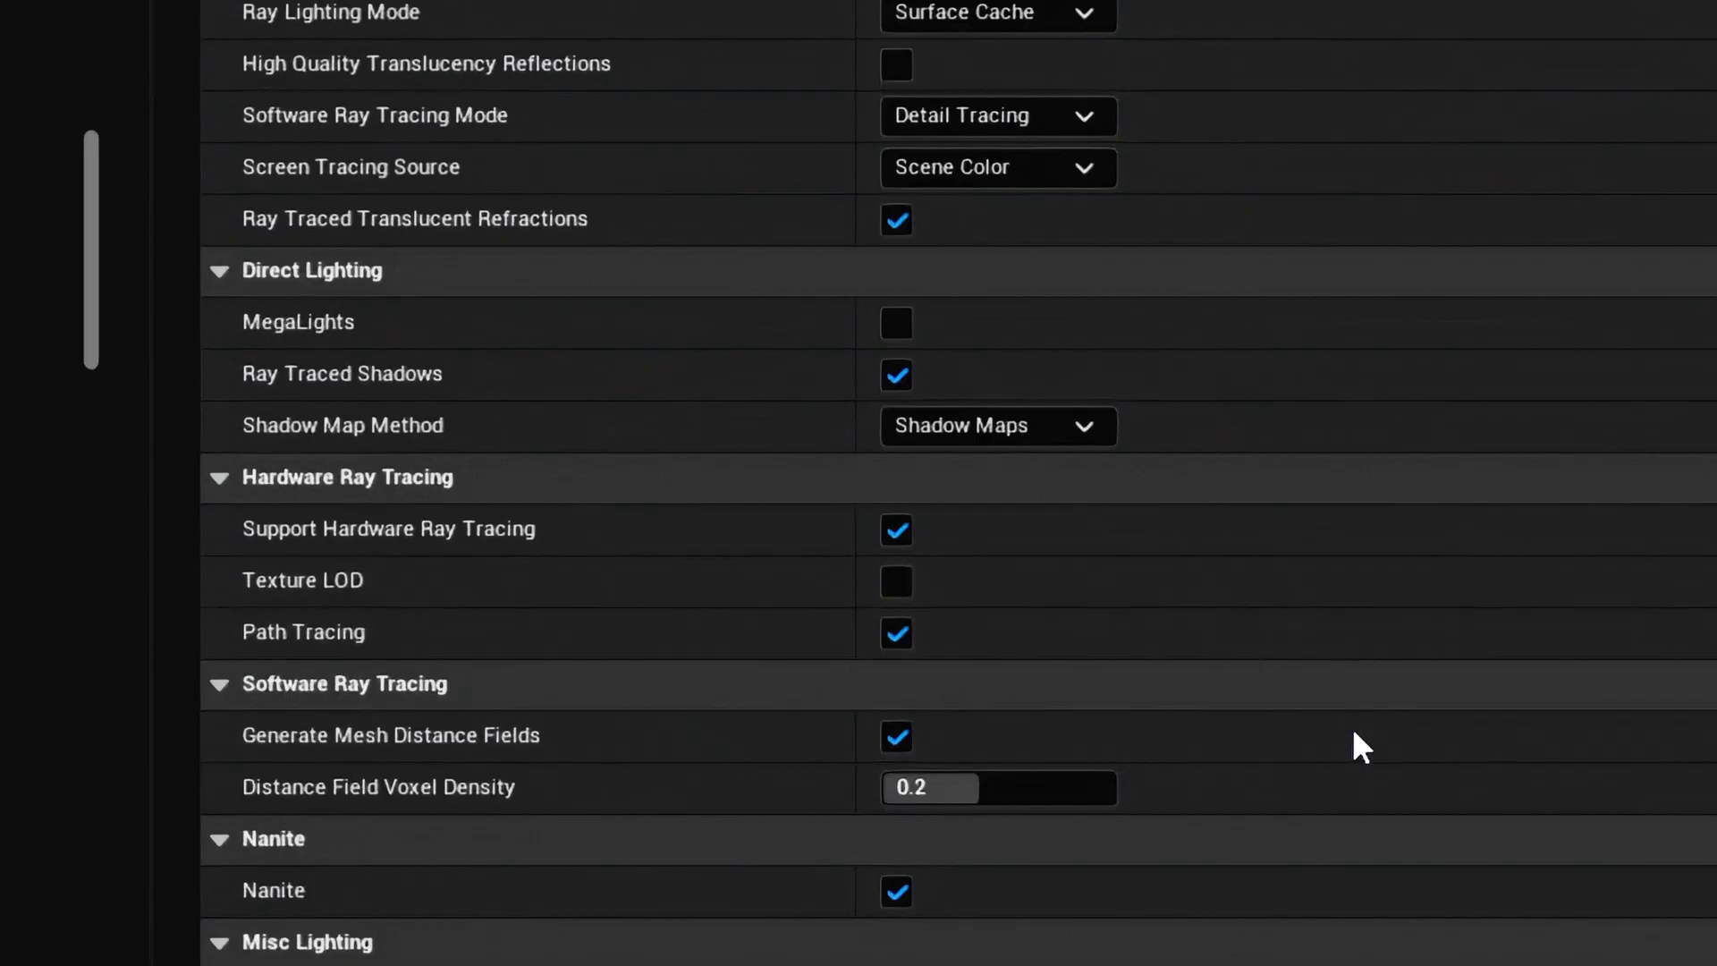
pyautogui.scroll(-1, 1356, 731)
pyautogui.scroll(3, 1356, 732)
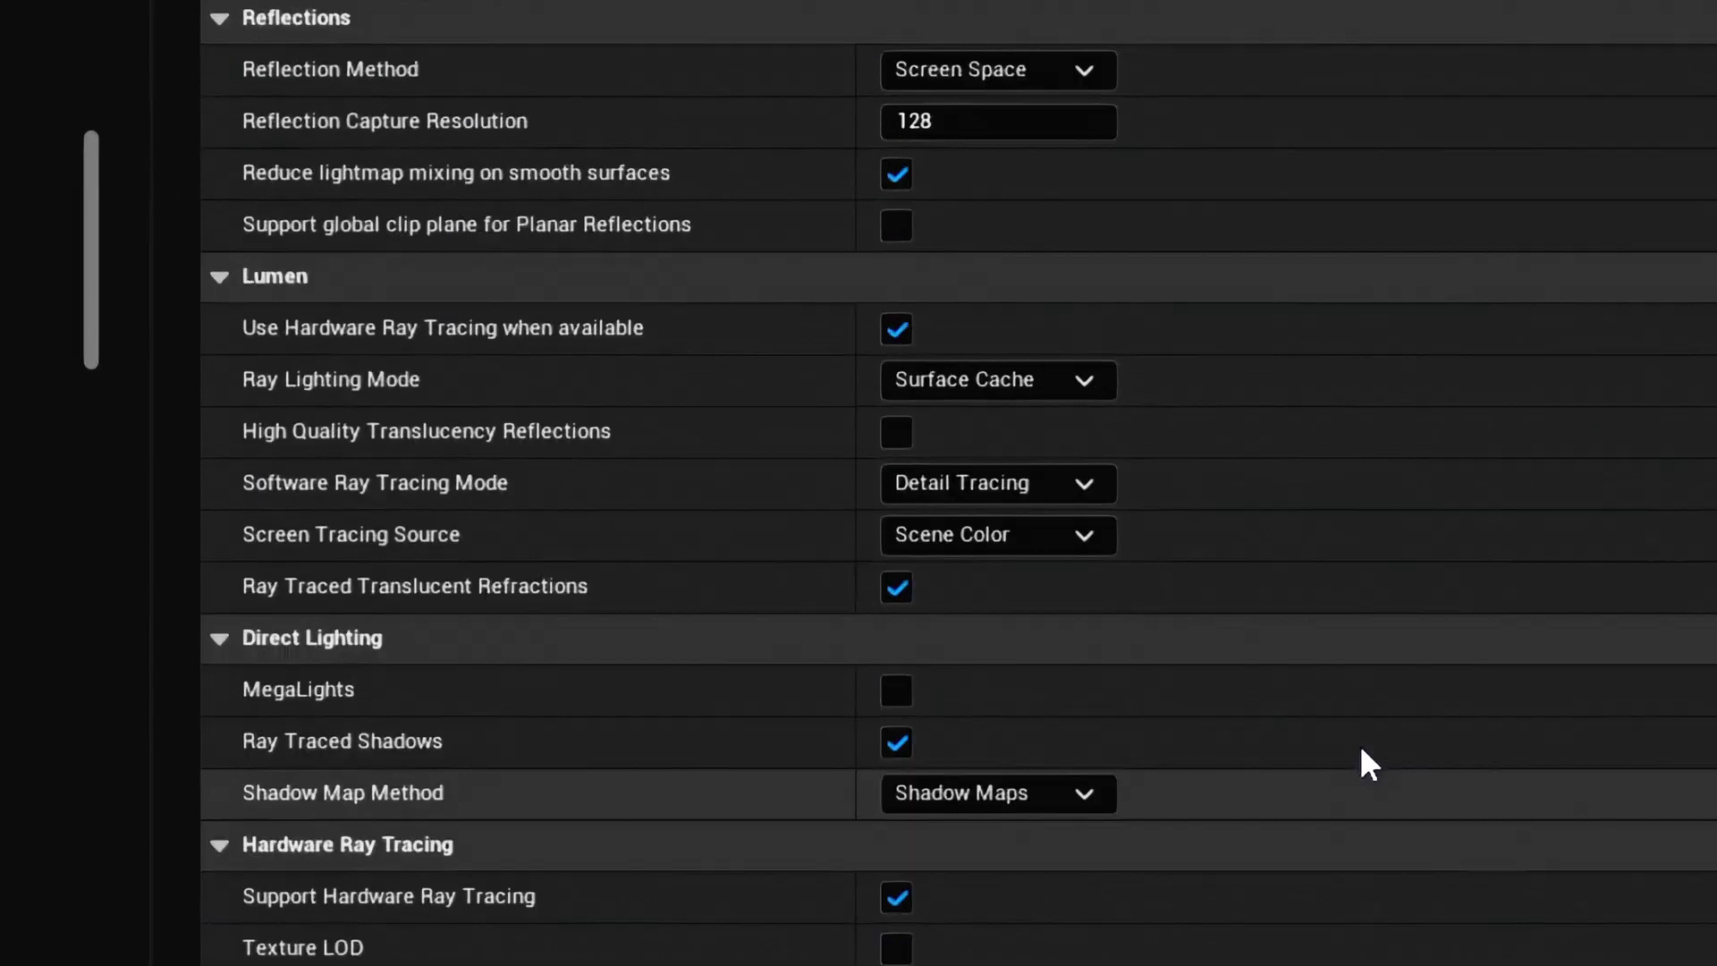
pyautogui.scroll(3, 1361, 751)
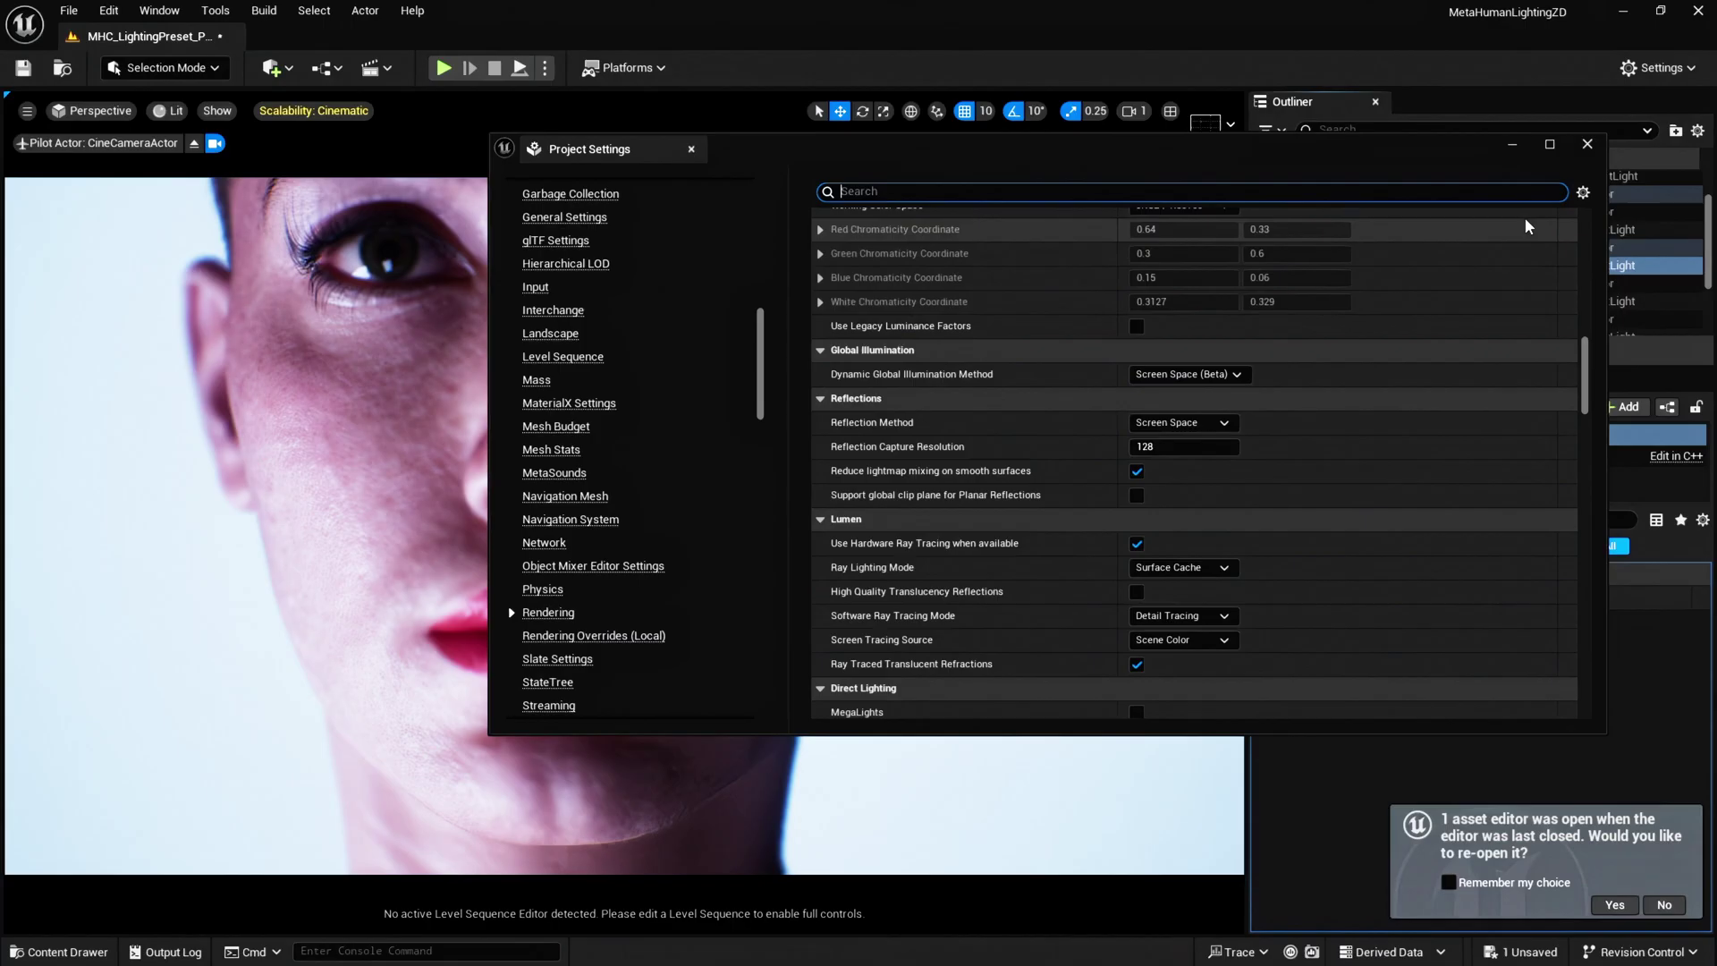
pyautogui.click(1588, 145)
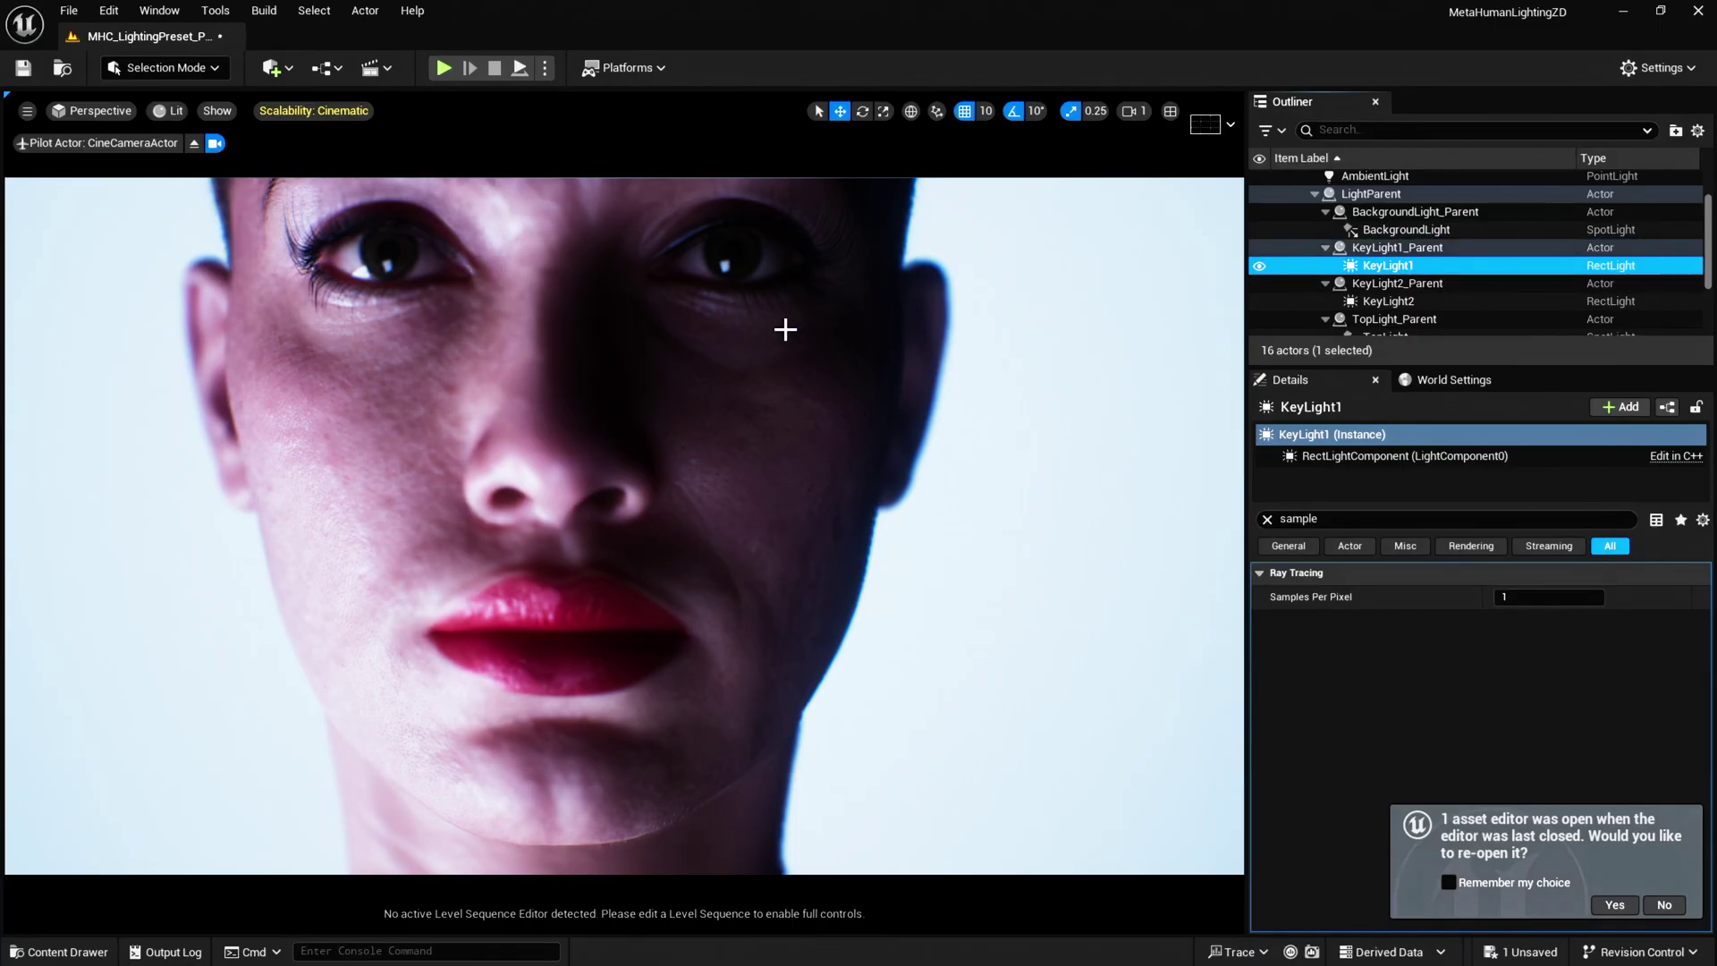
pyautogui.click(824, 356)
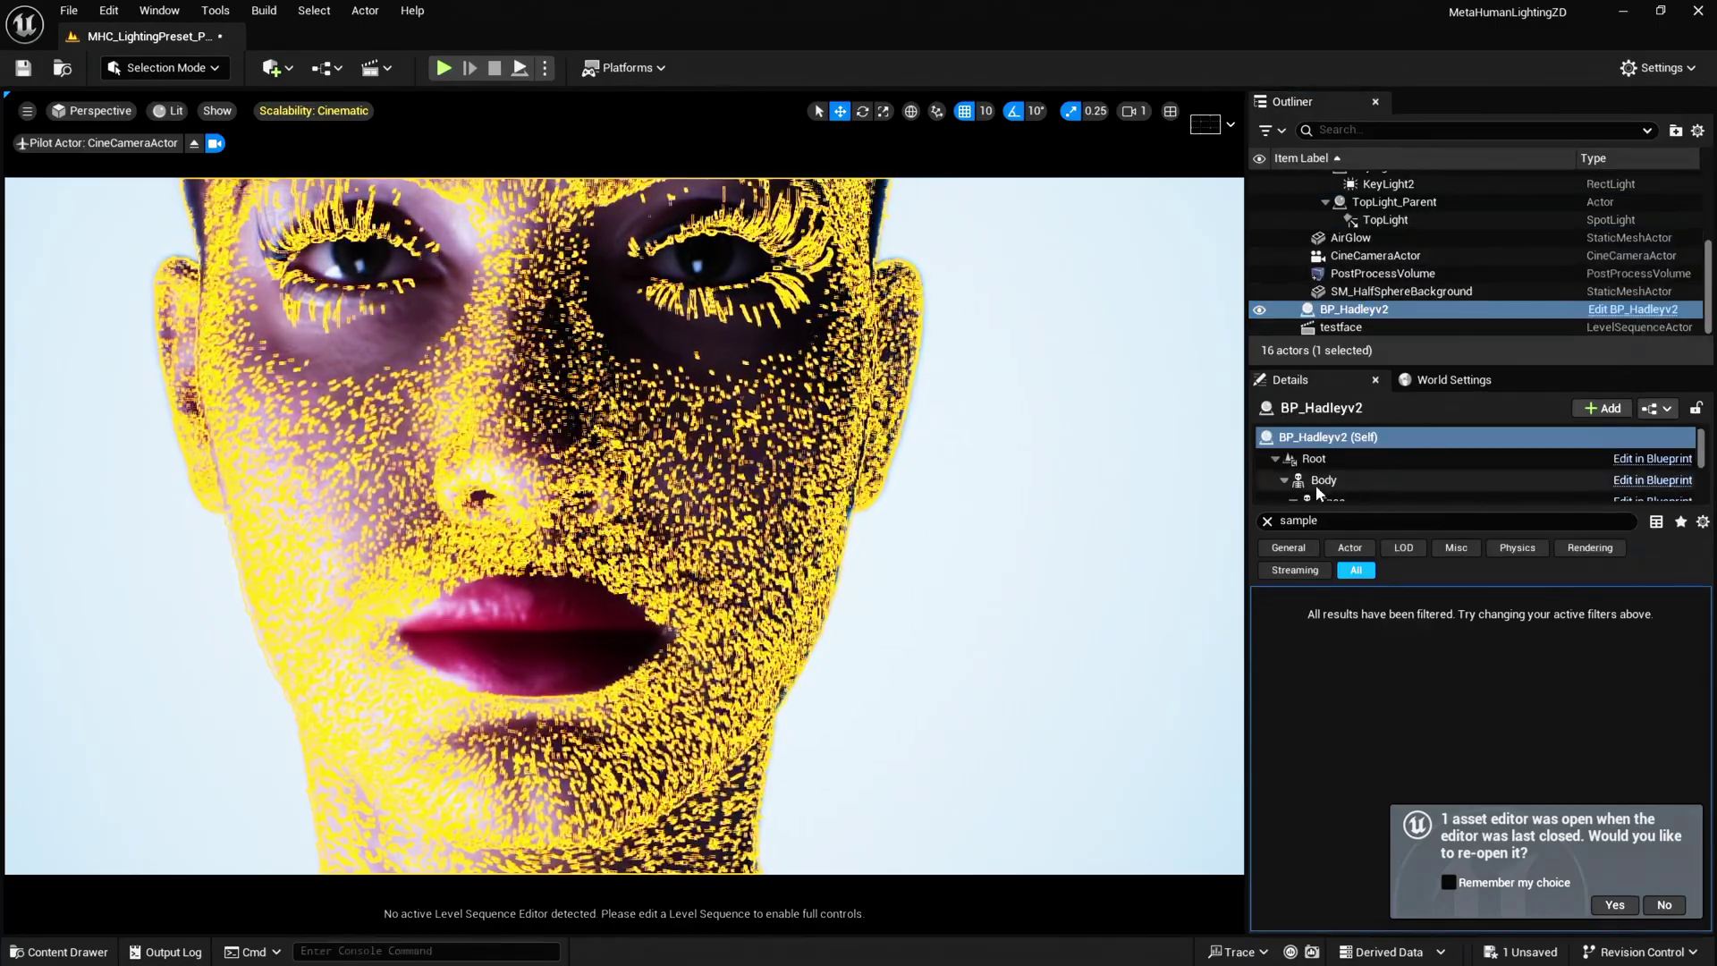
pyautogui.scroll(-3, 1316, 485)
pyautogui.click(1360, 452)
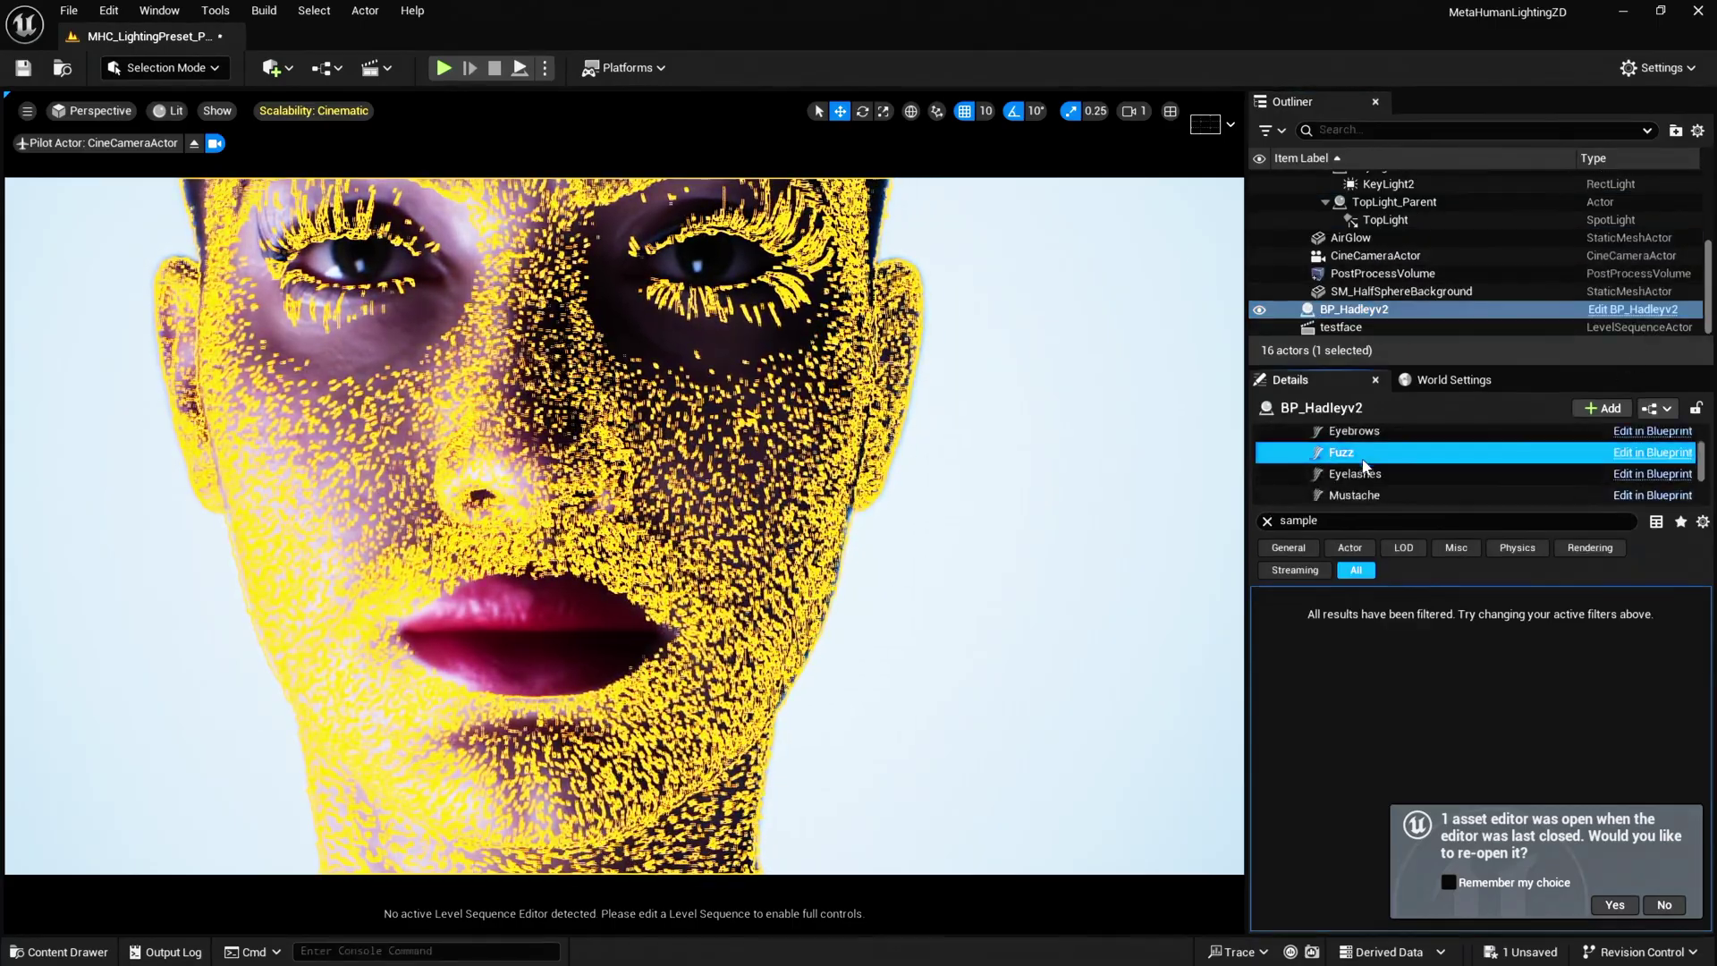
pyautogui.click(1267, 520)
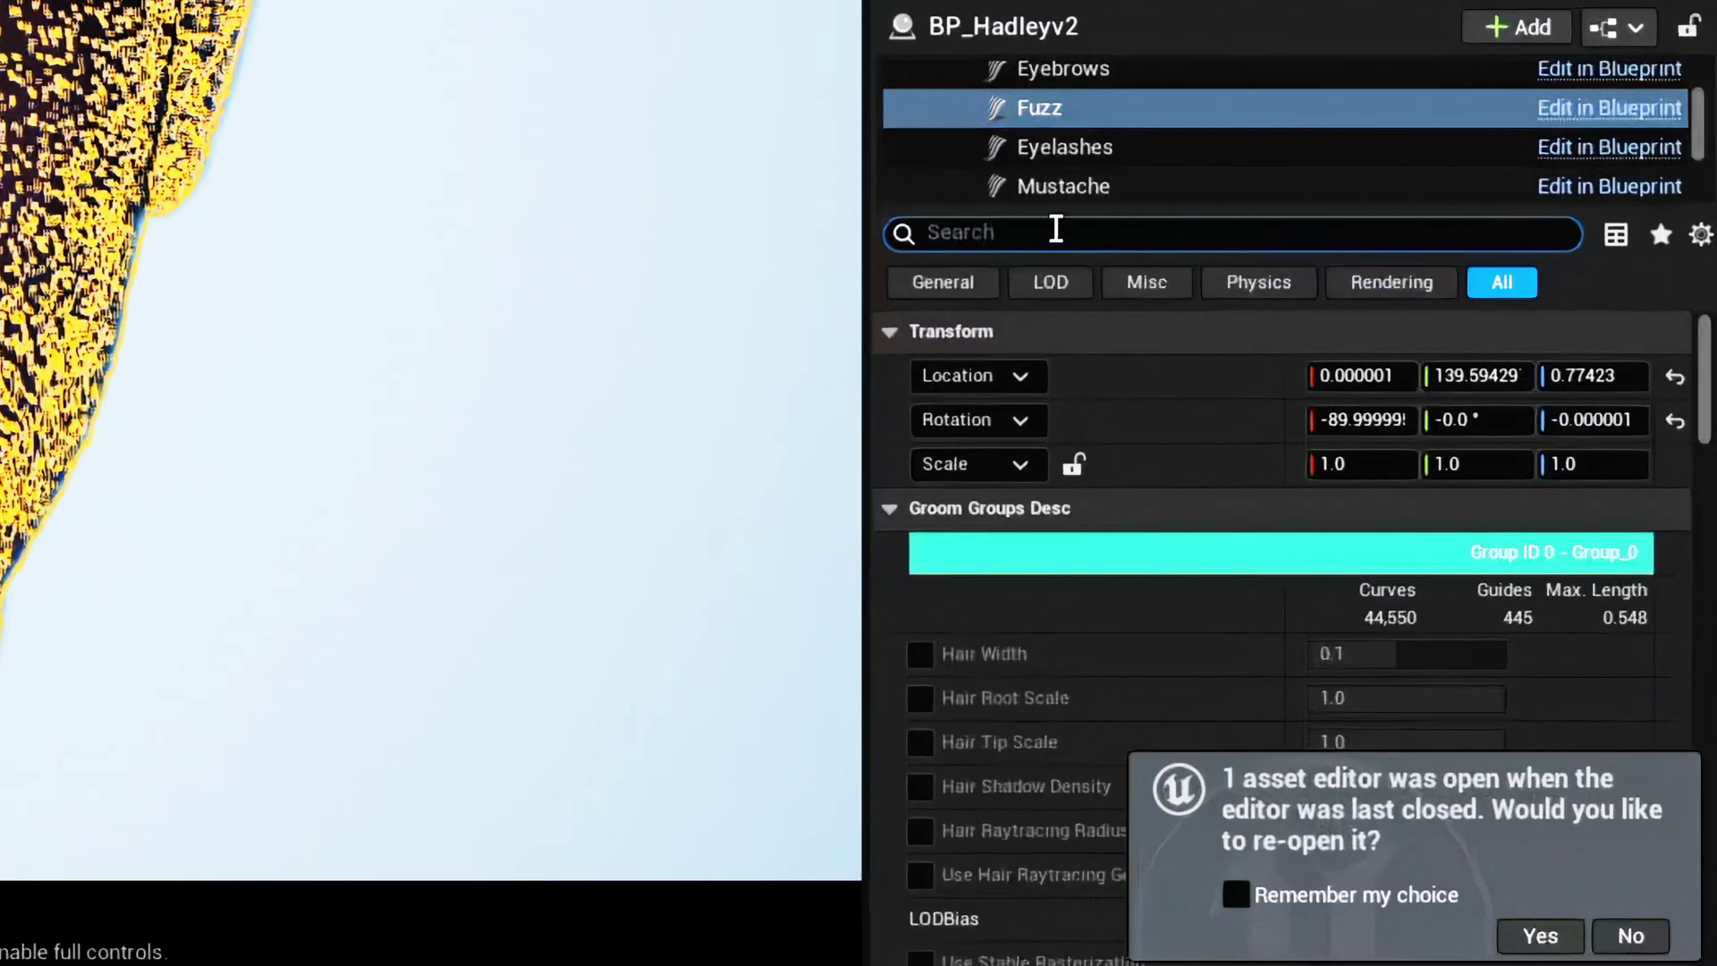
pyautogui.write('vis')
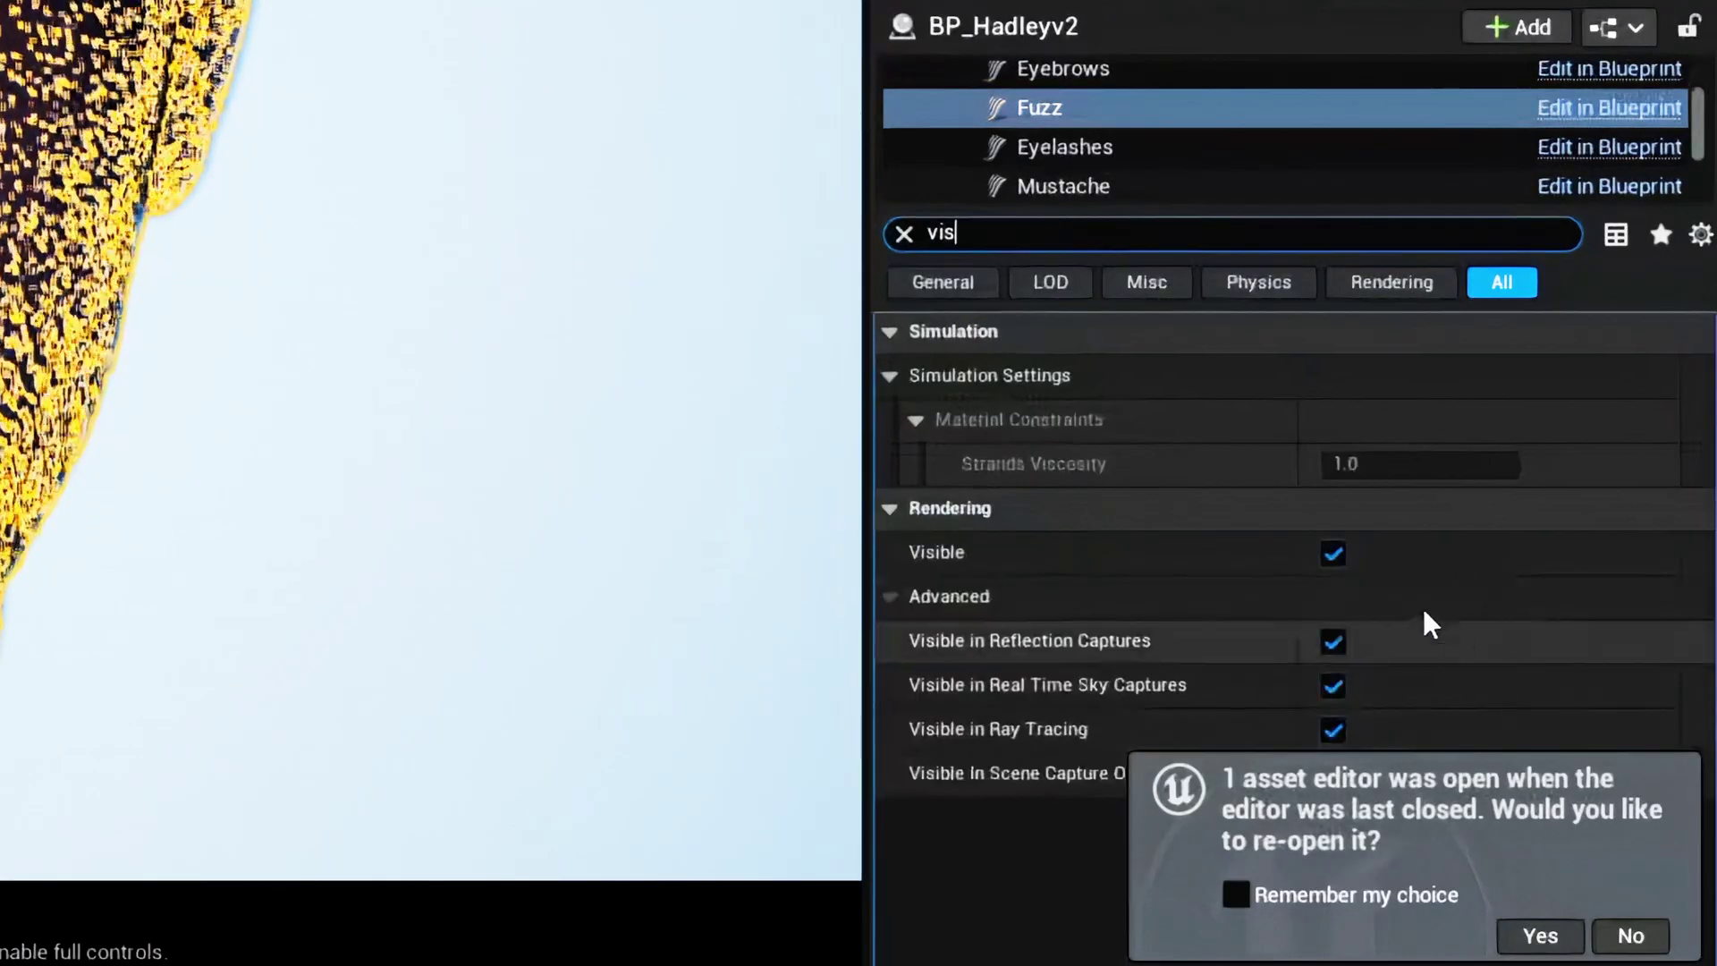
pyautogui.click(1335, 559)
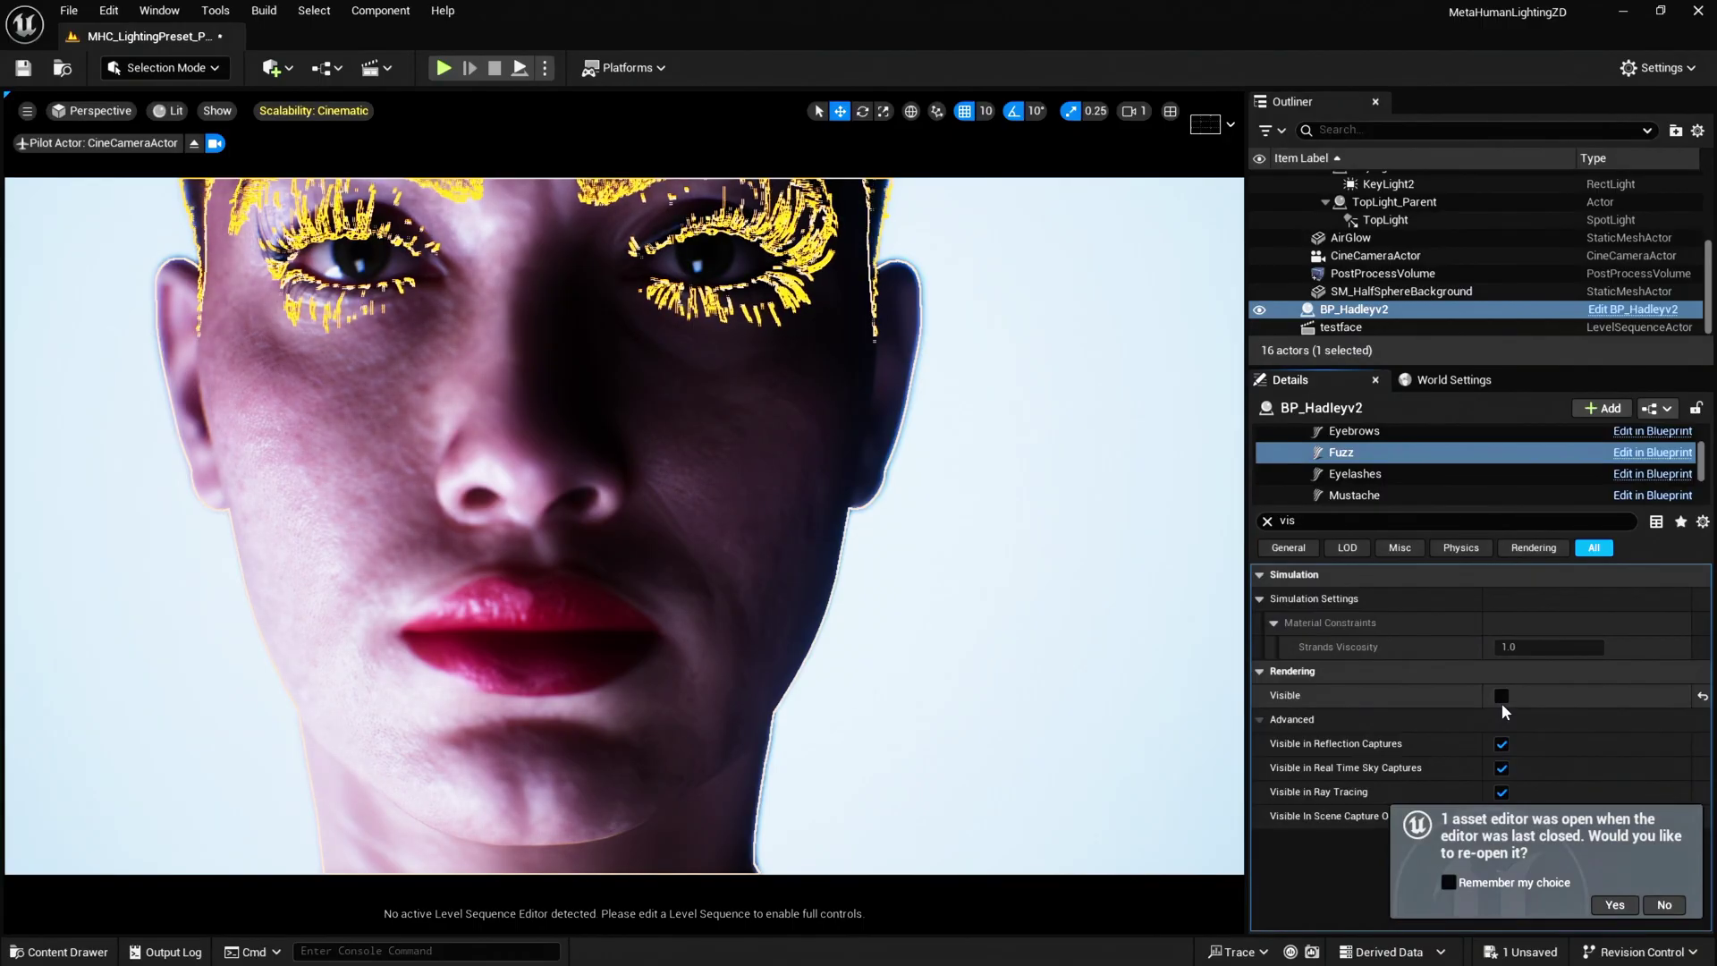
pyautogui.click(1503, 701)
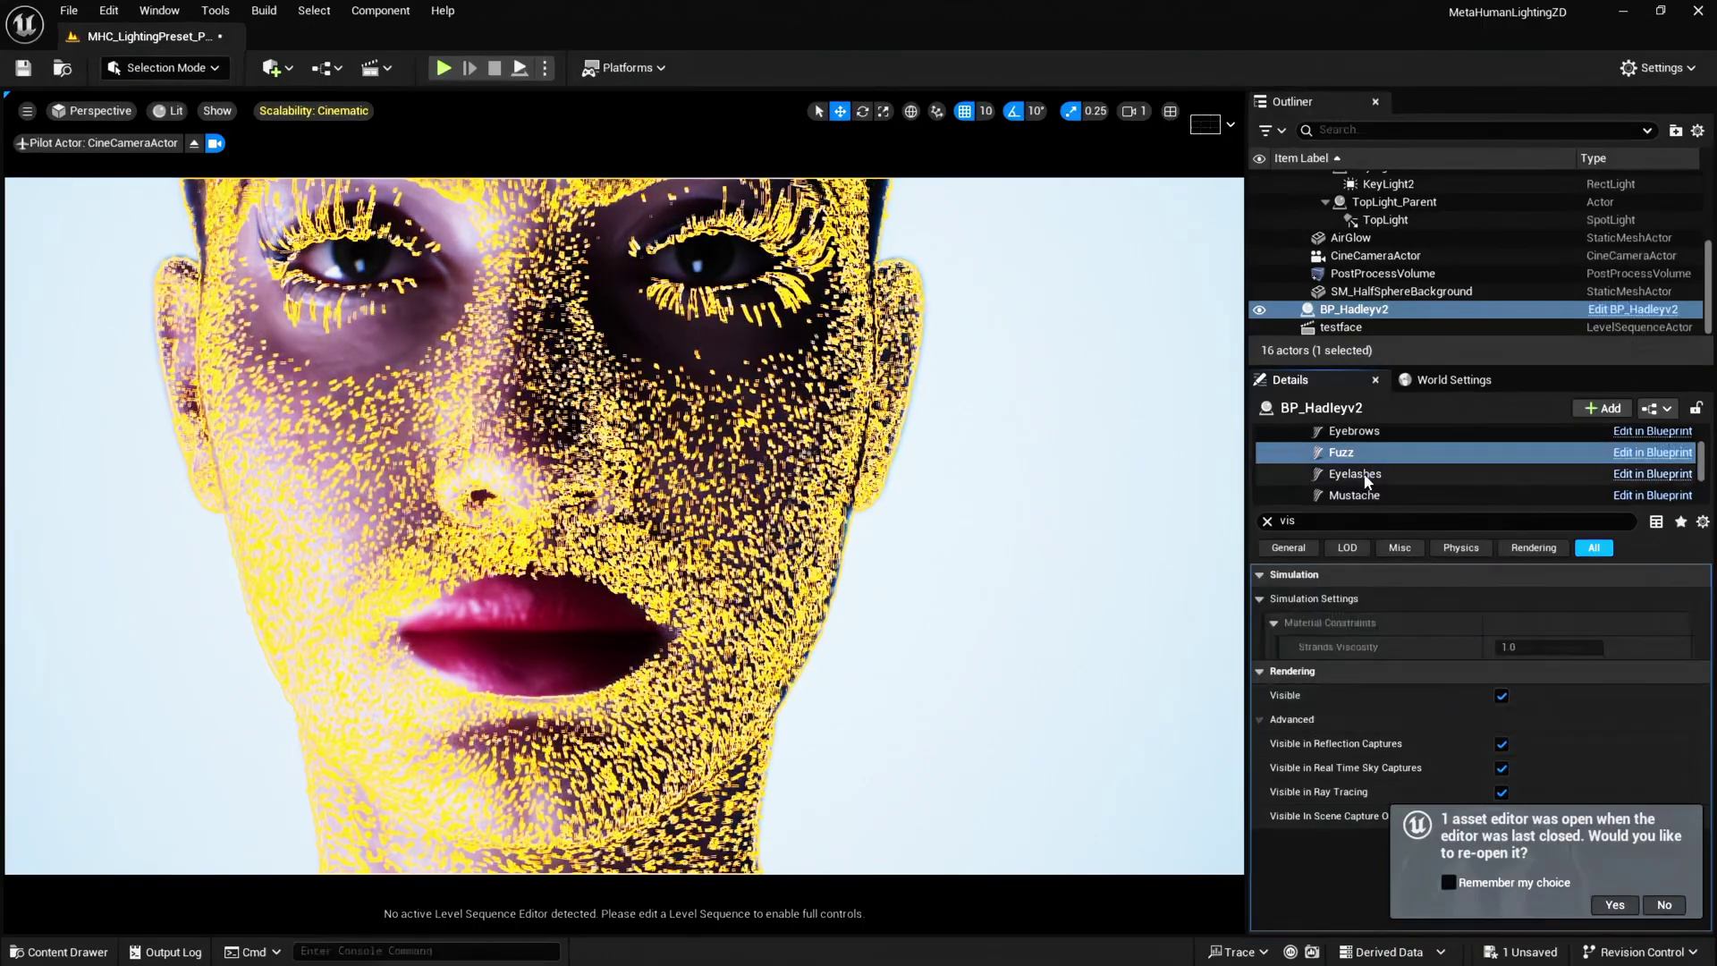
# - Hide KeyLight1 to see its contribution to the face, then restore its visibility
pyautogui.click(1394, 239)
pyautogui.scroll(2, 1422, 268)
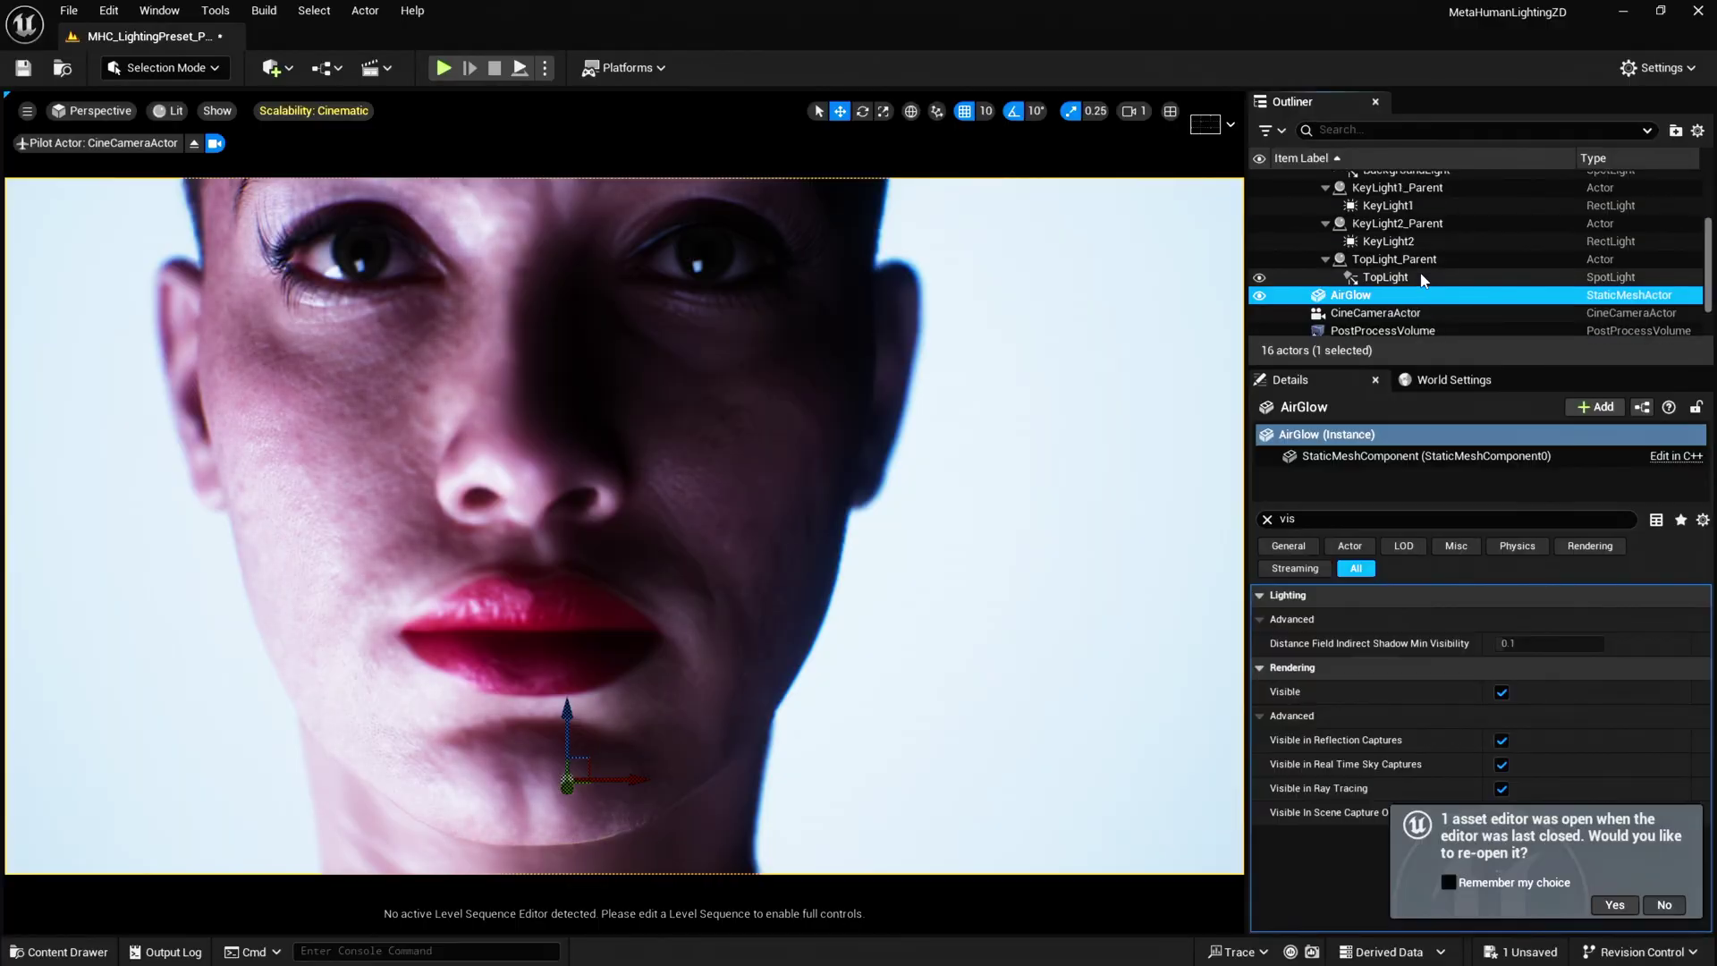
pyautogui.scroll(3, 1424, 279)
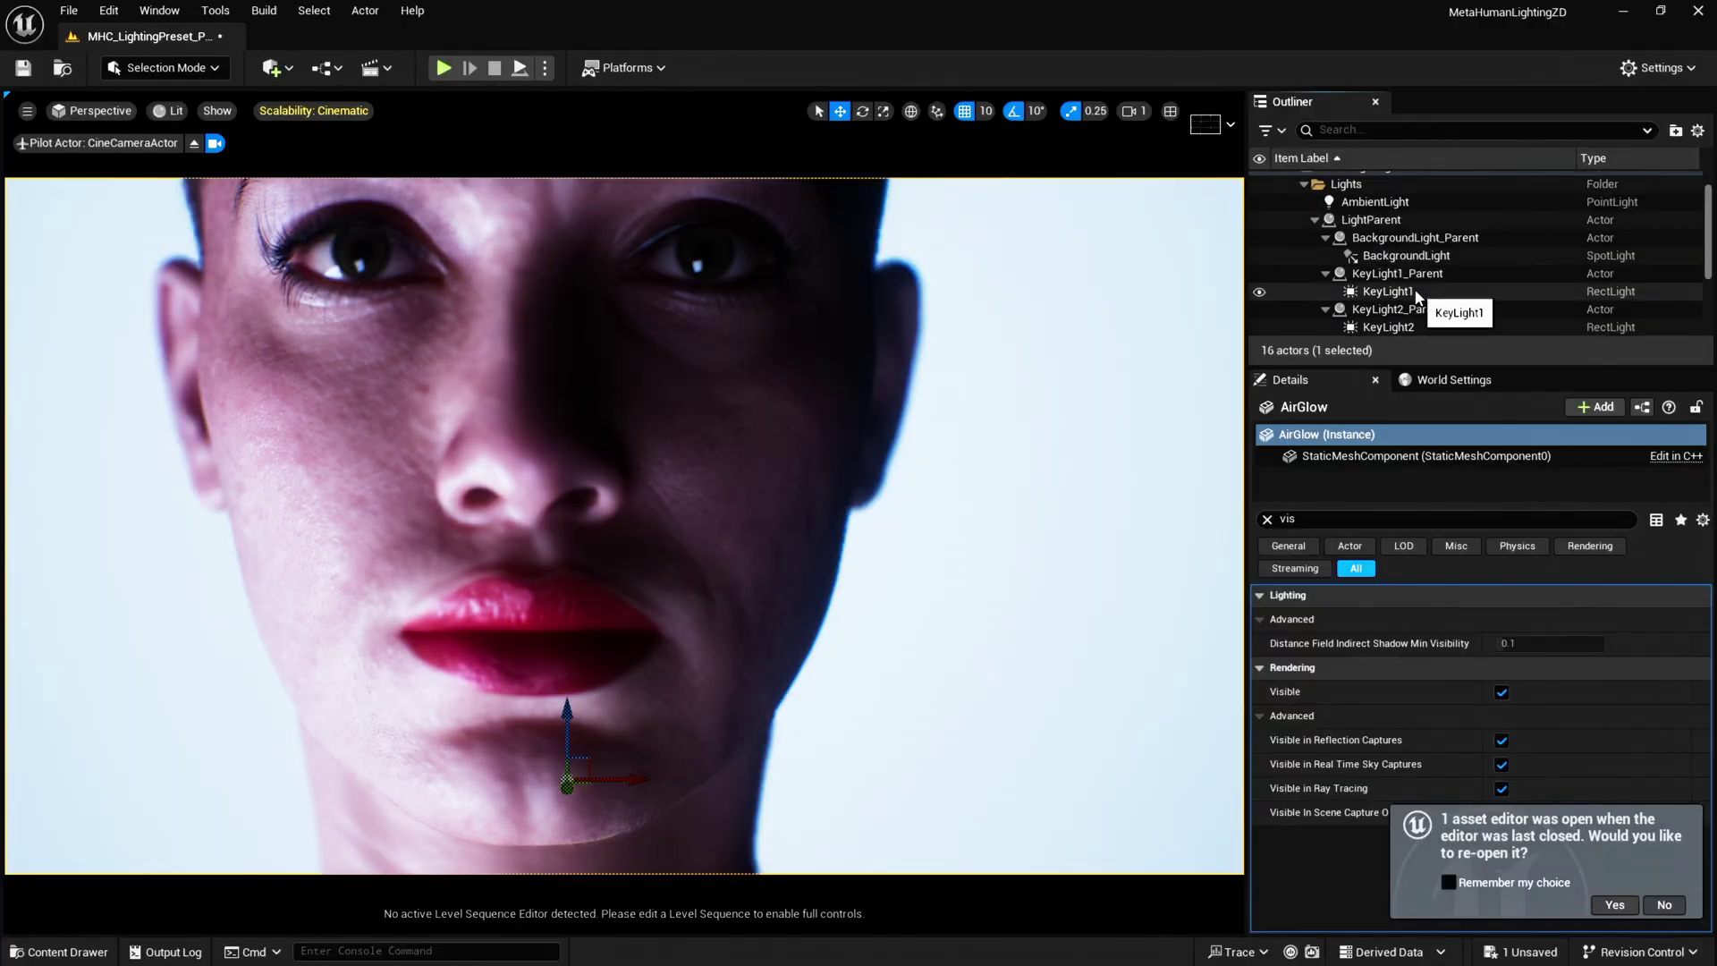
pyautogui.click(1416, 293)
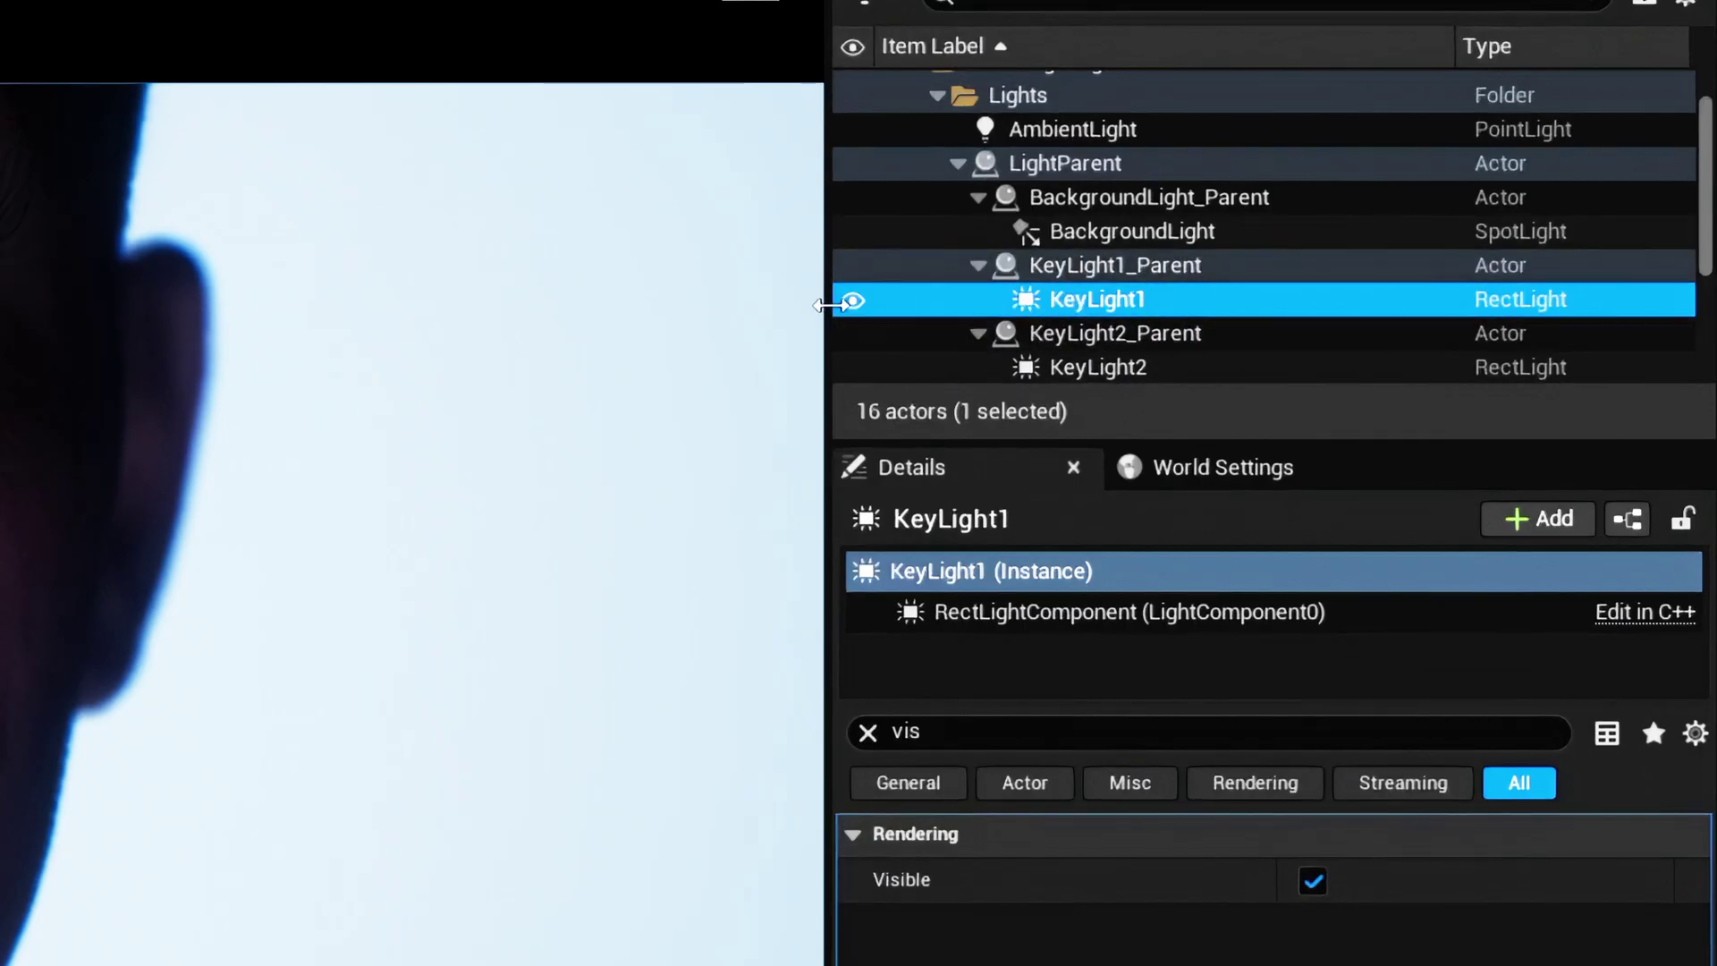
pyautogui.click(852, 300)
pyautogui.scroll(-2, 1121, 294)
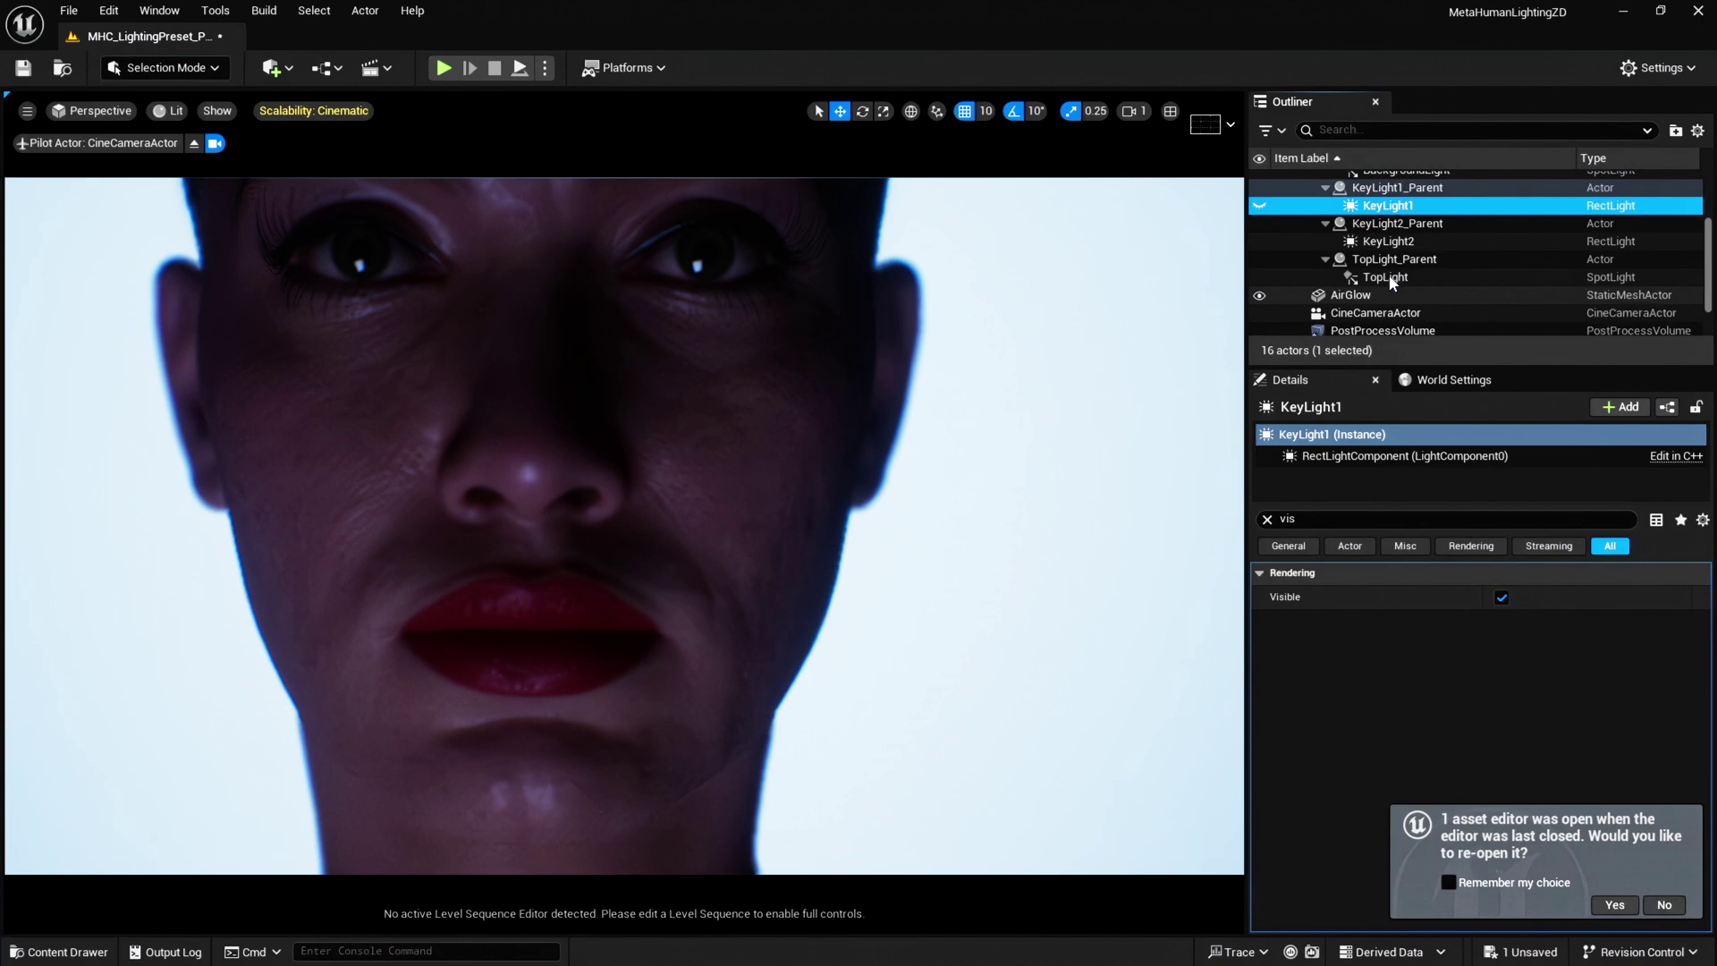
pyautogui.click(1387, 277)
pyautogui.hotkey('ctrl', 'z')
pyautogui.hotkey('ctrl', 'z')
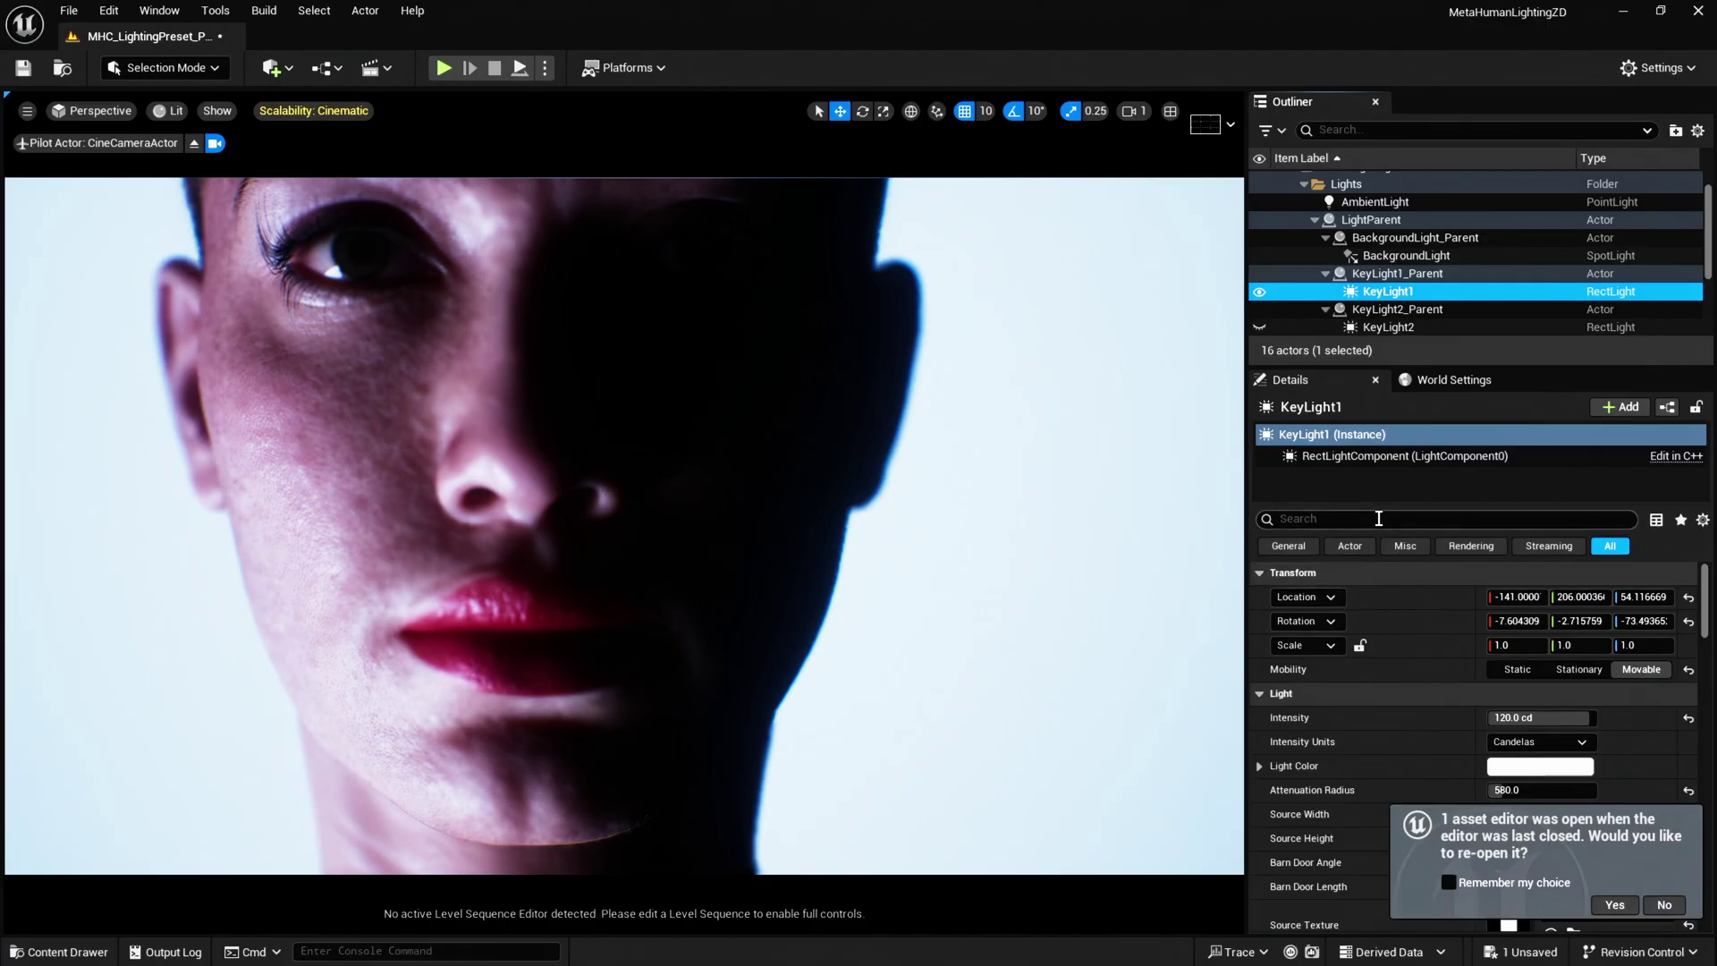
# - Filter KeyLight1's details by 'samples' and set Samples Per Pixel to 8, after trying 16 and 1
pyautogui.click(1371, 523)
pyautogui.write('samples')
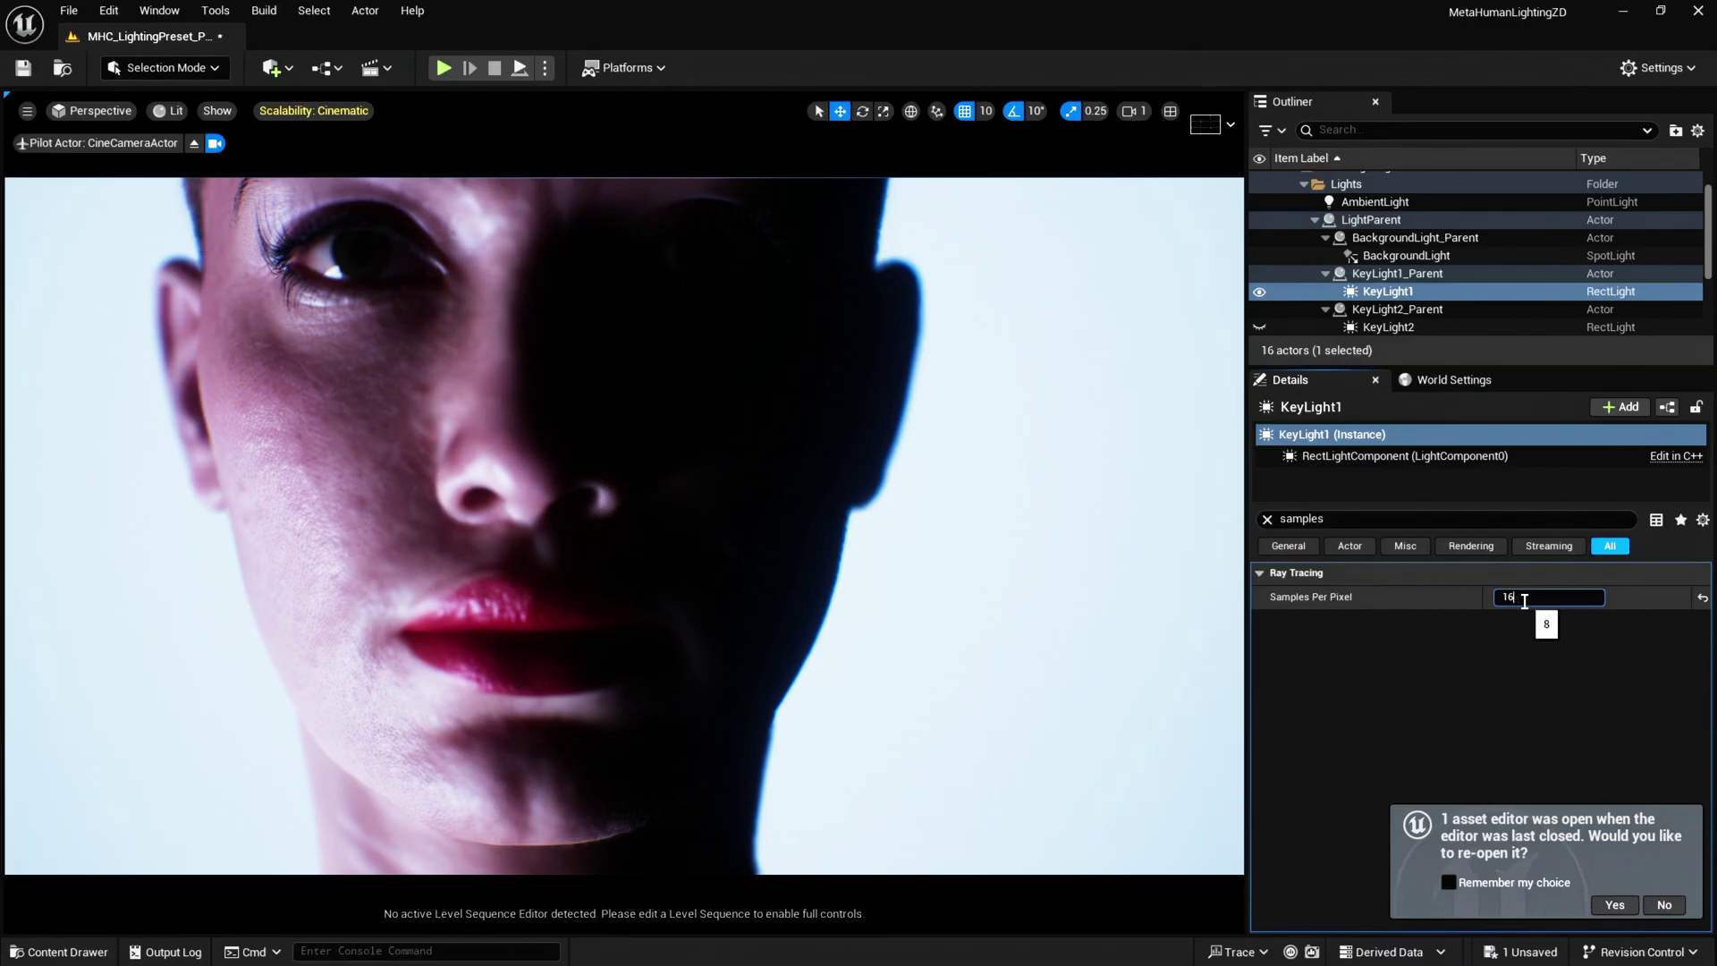
pyautogui.press('Return')
pyautogui.write('1')
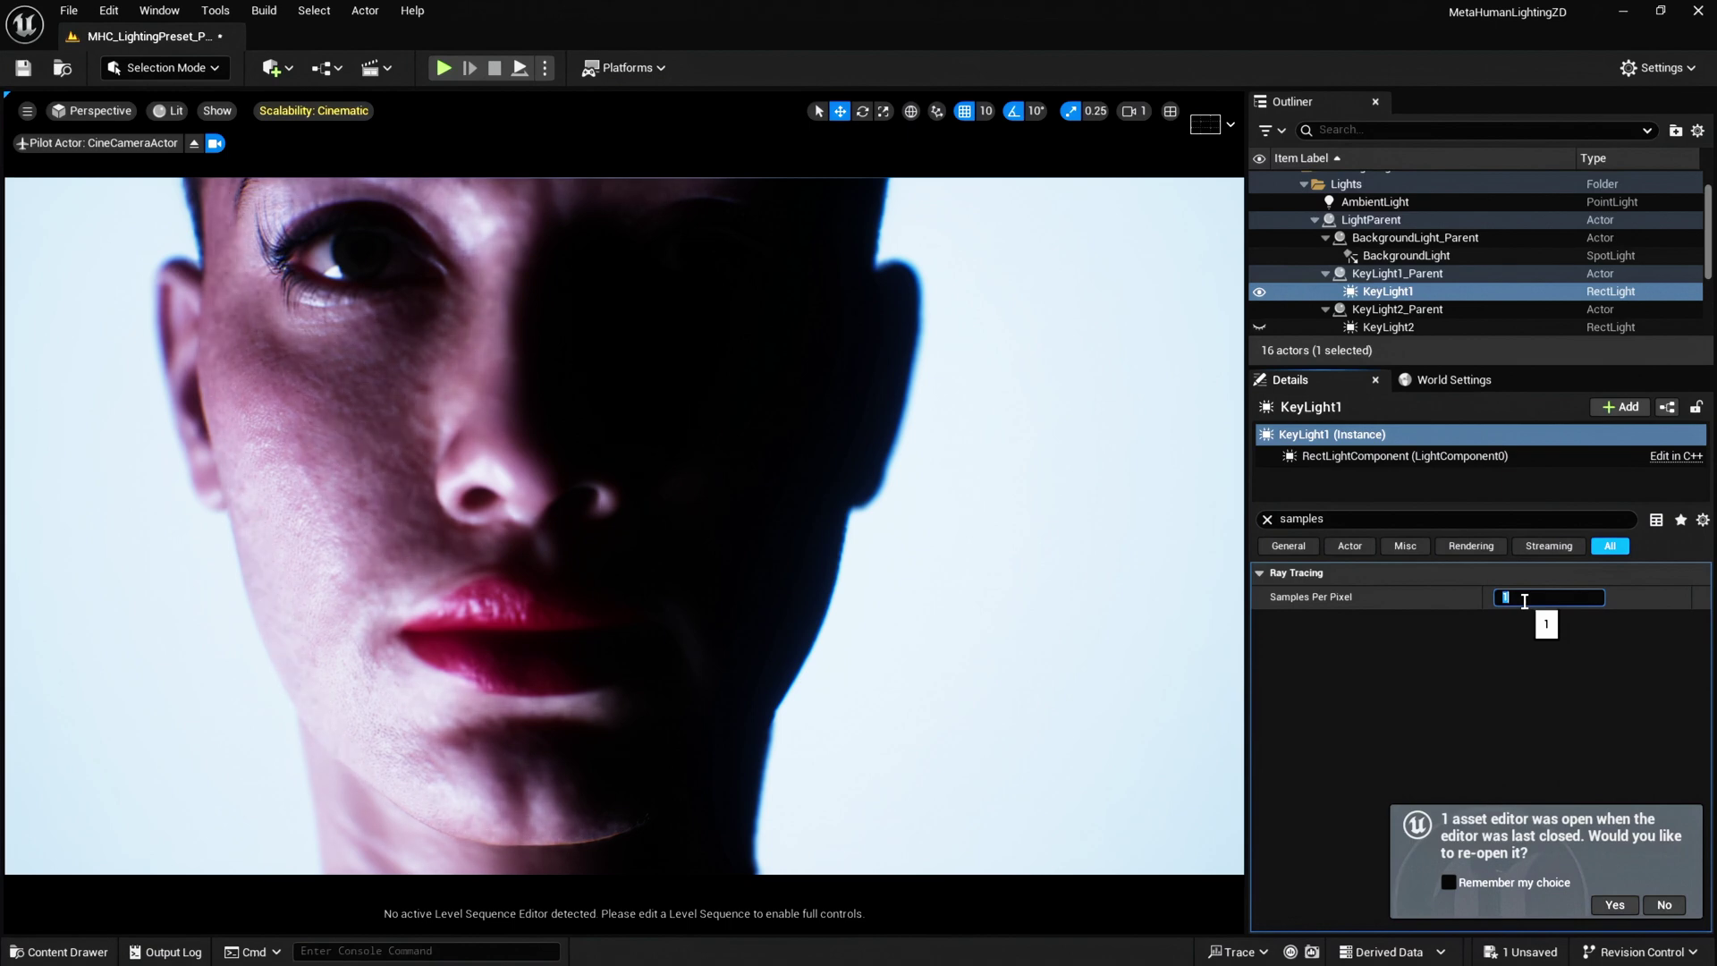
pyautogui.press('BackSpace')
pyautogui.press('Return')
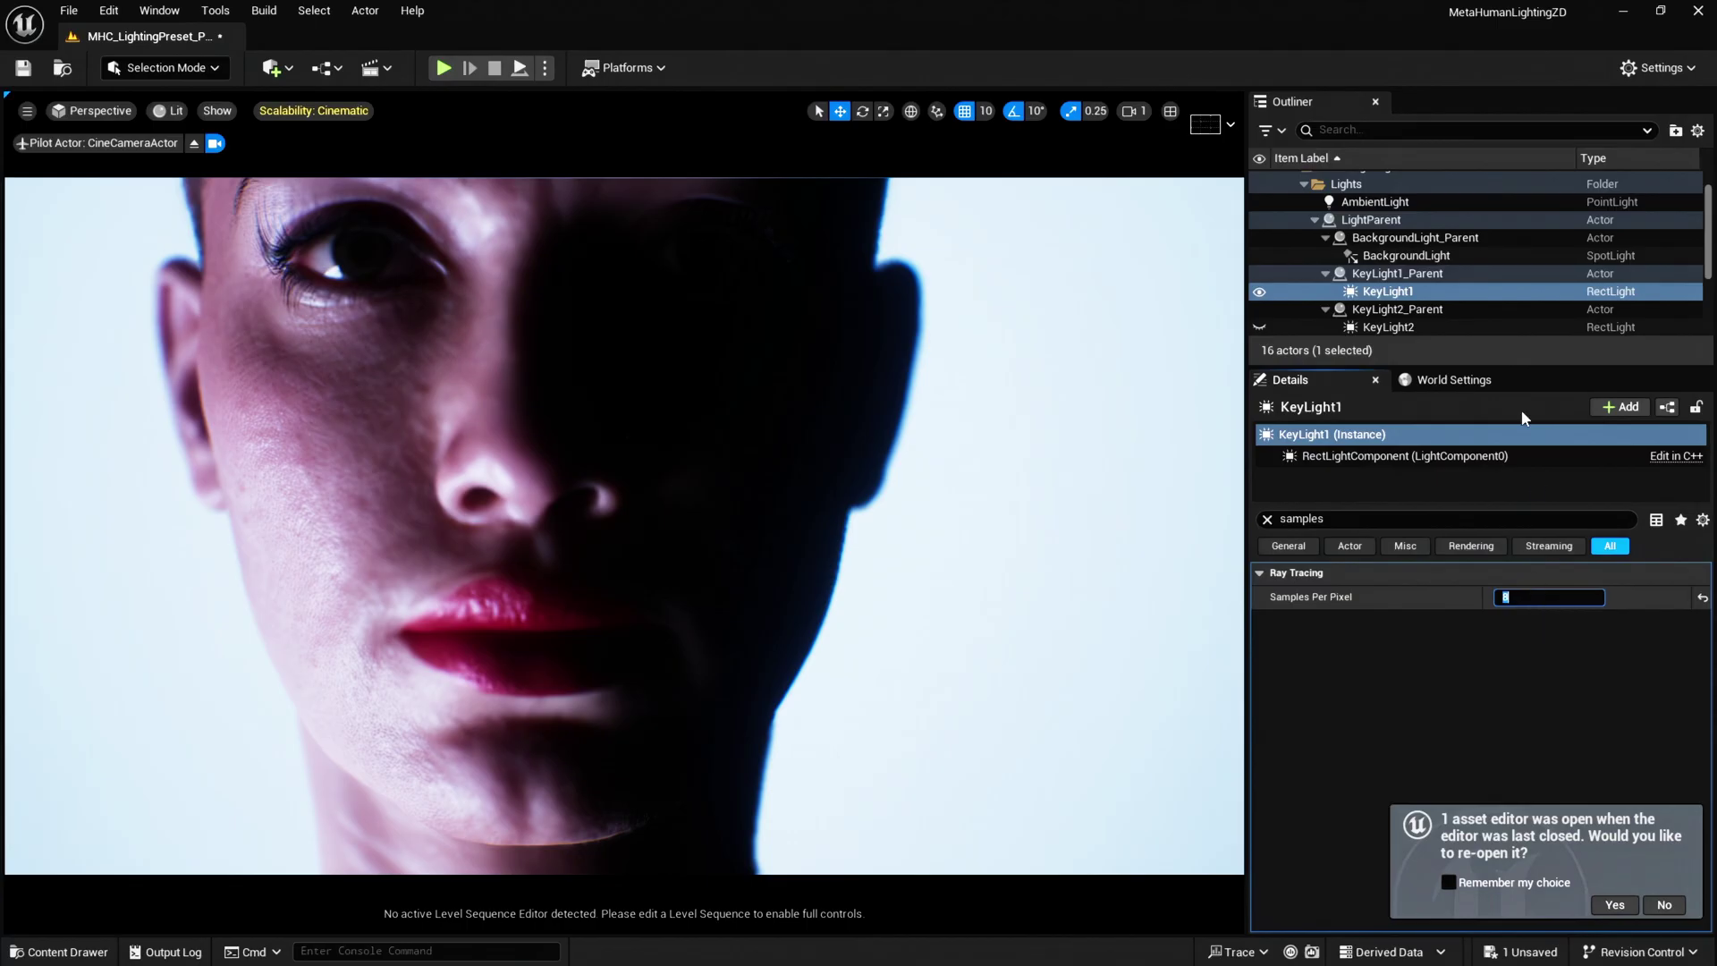
# - With KeyLight1 hidden, set KeyLight2's Samples Per Pixel to 4, then turn KeyLight1 back on
pyautogui.click(1260, 292)
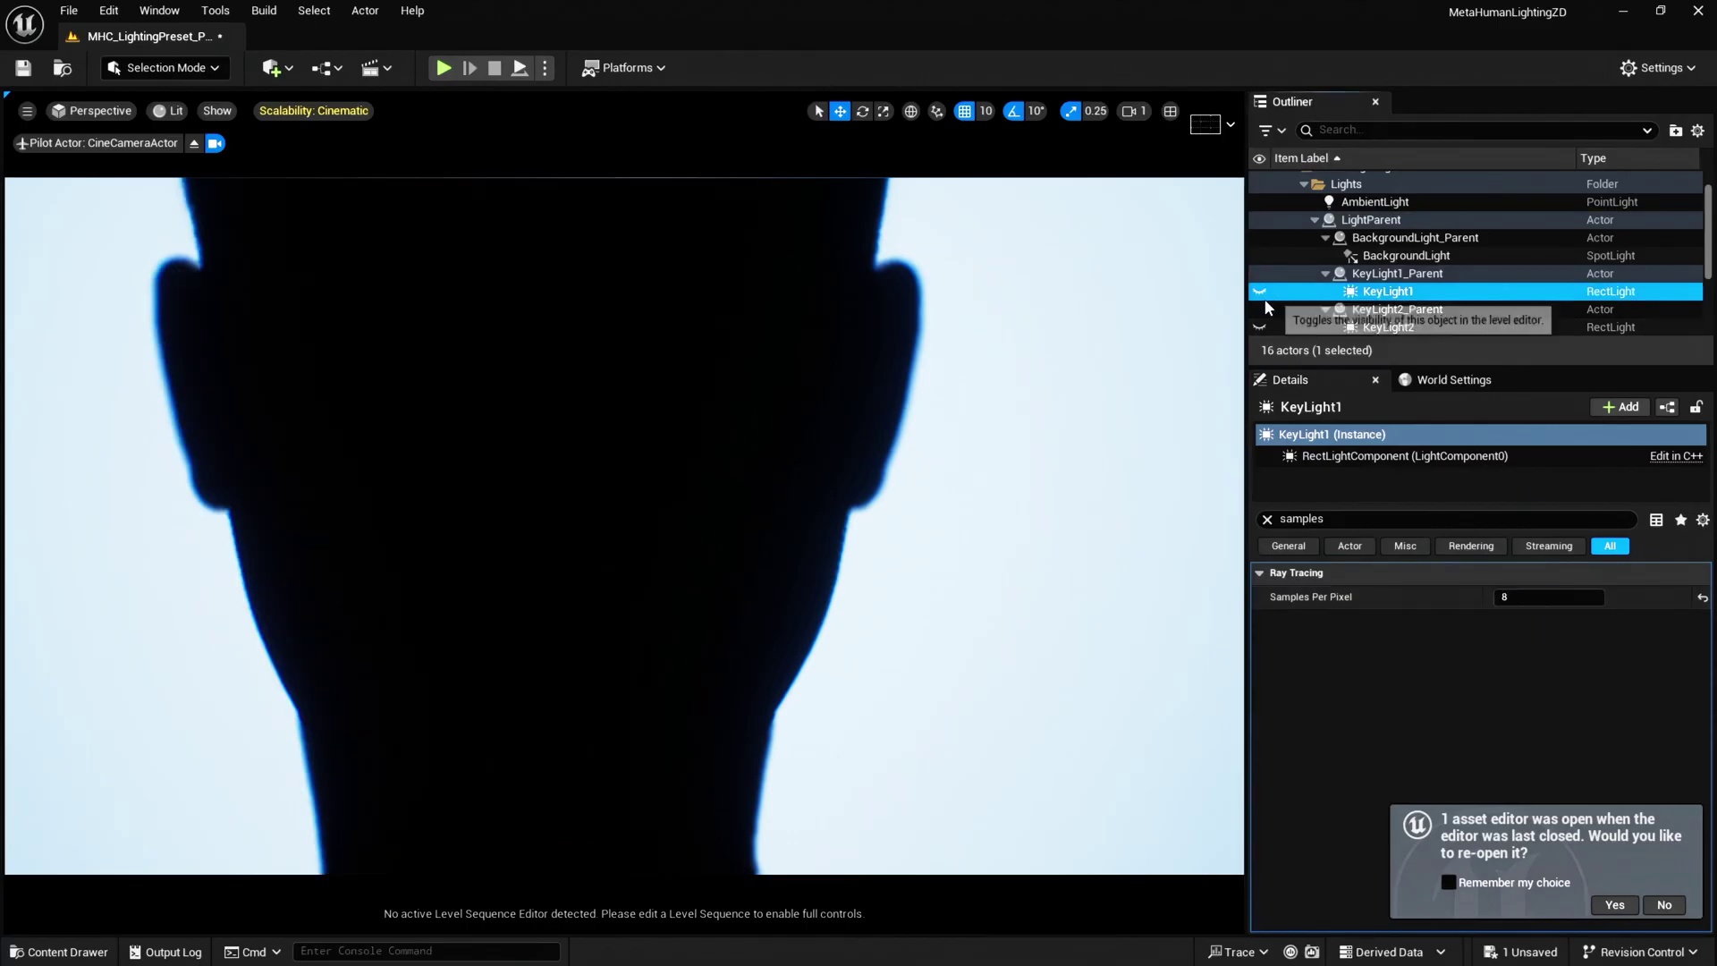
pyautogui.click(1259, 327)
pyautogui.click(1387, 328)
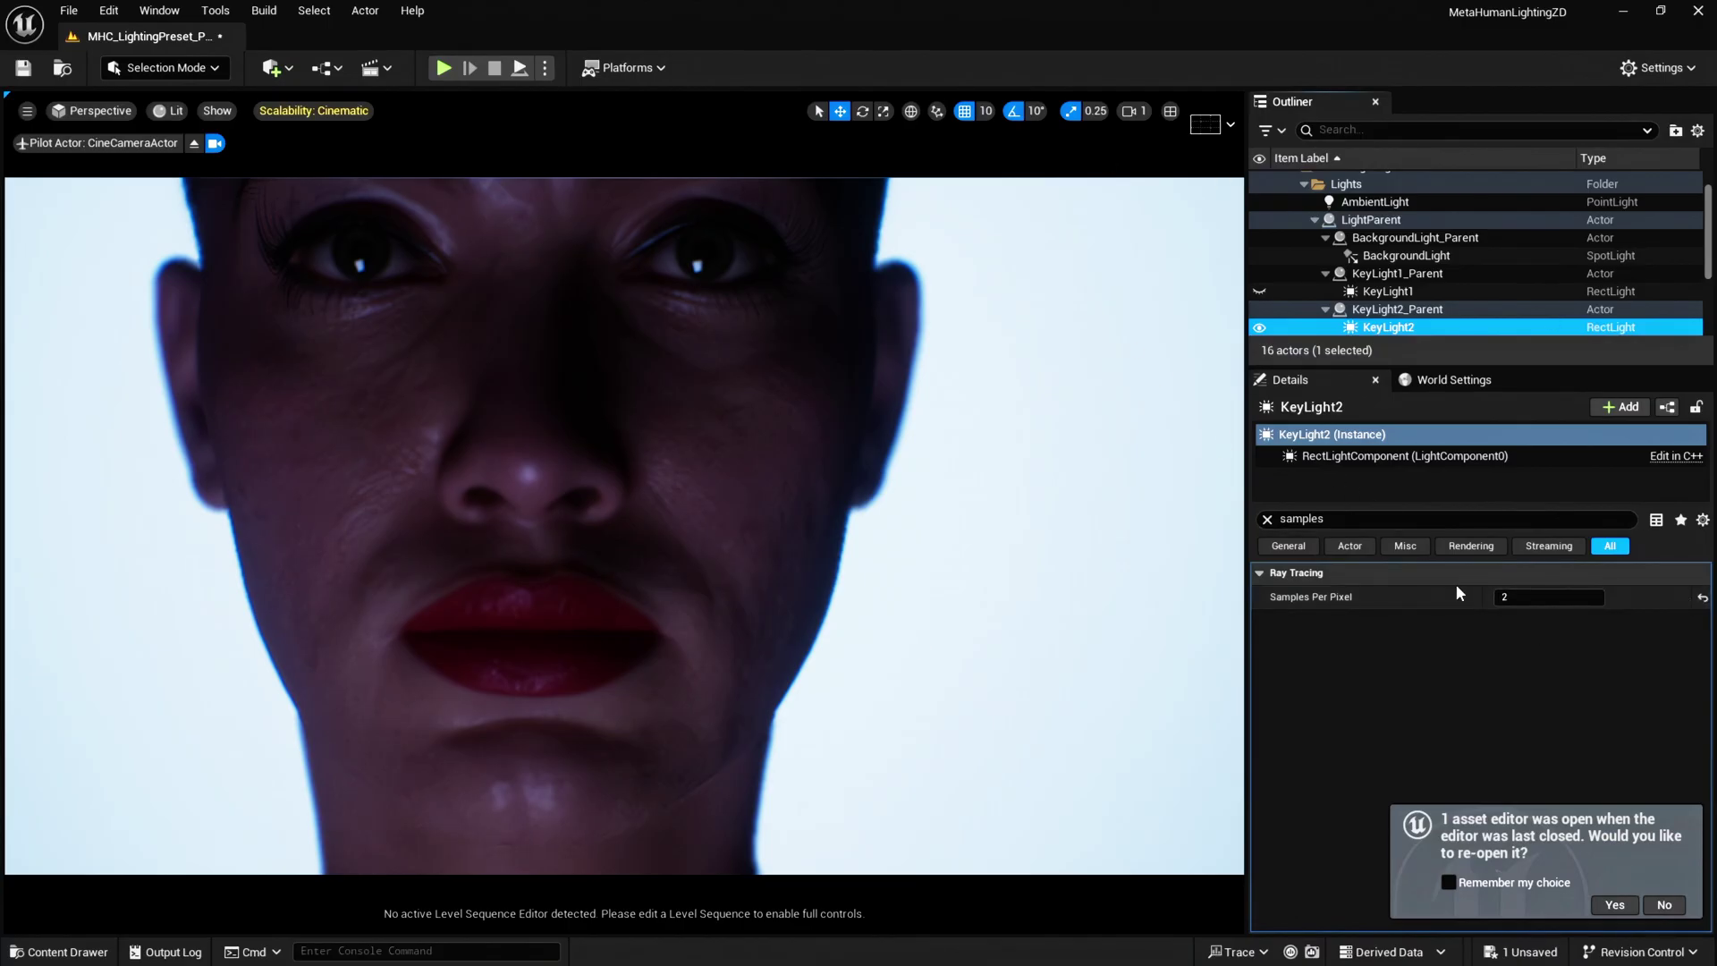
pyautogui.click(1488, 598)
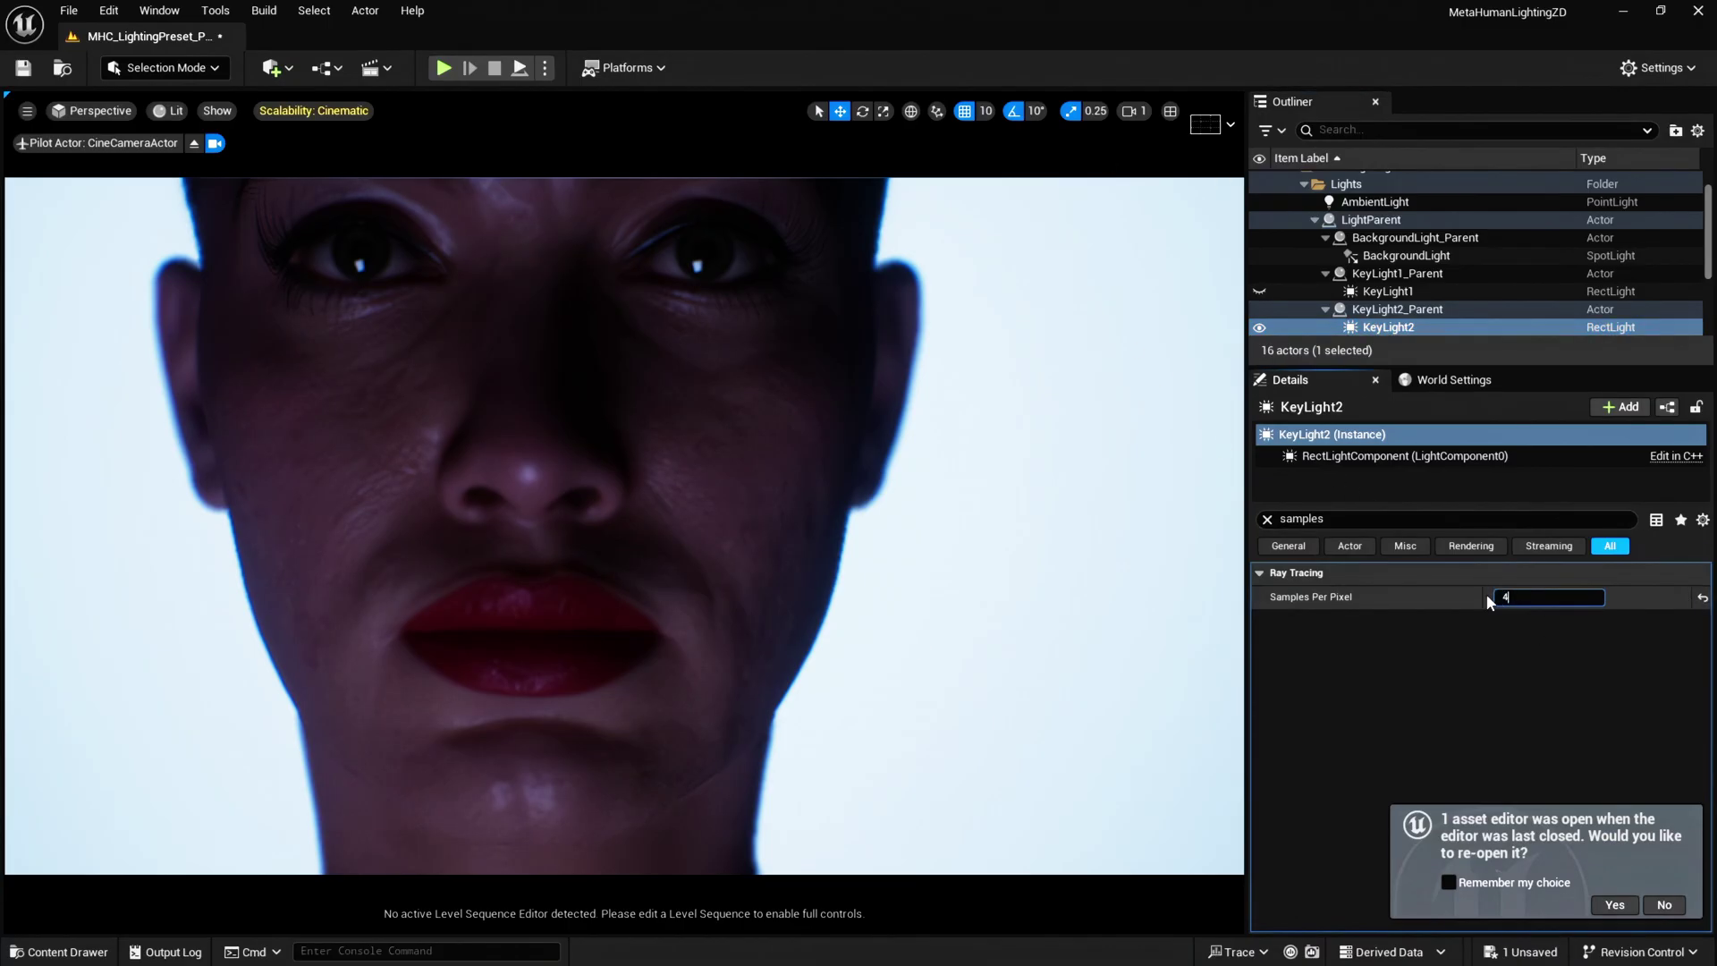
pyautogui.write('4')
pyautogui.press('Return')
pyautogui.click(1259, 292)
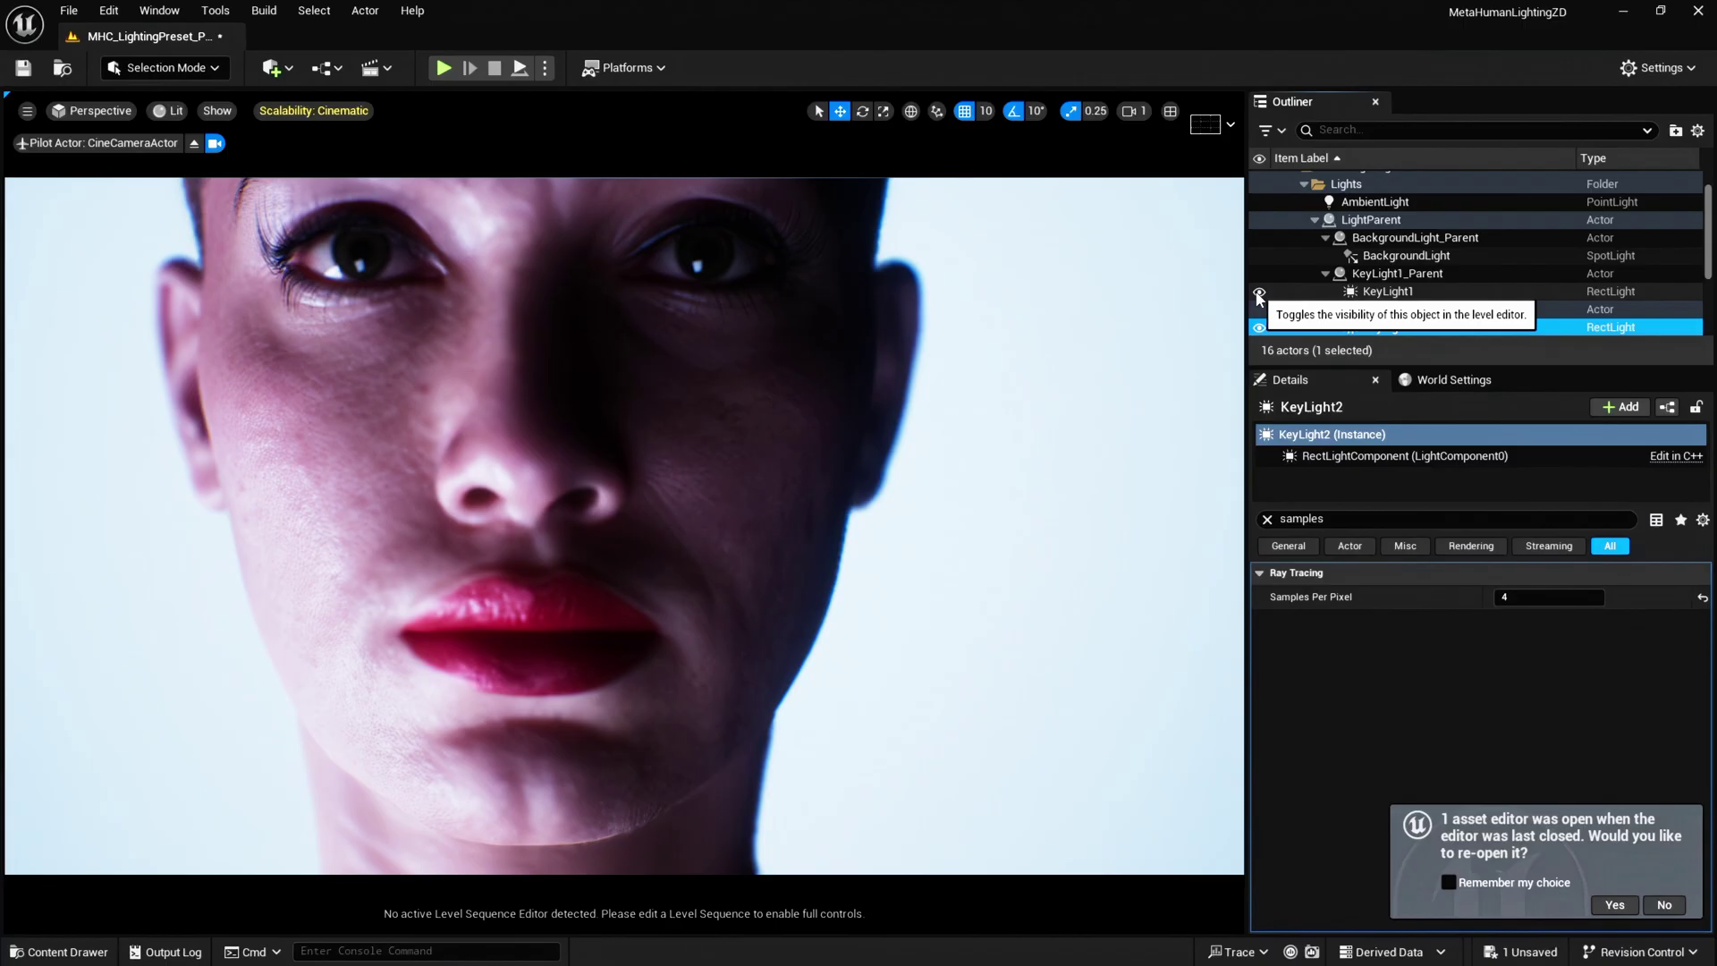
# - Clear the samples filter, turn the camera slightly right, and select the testface level sequence
pyautogui.scroll(-2, 1260, 295)
pyautogui.click(1385, 275)
pyautogui.click(1267, 519)
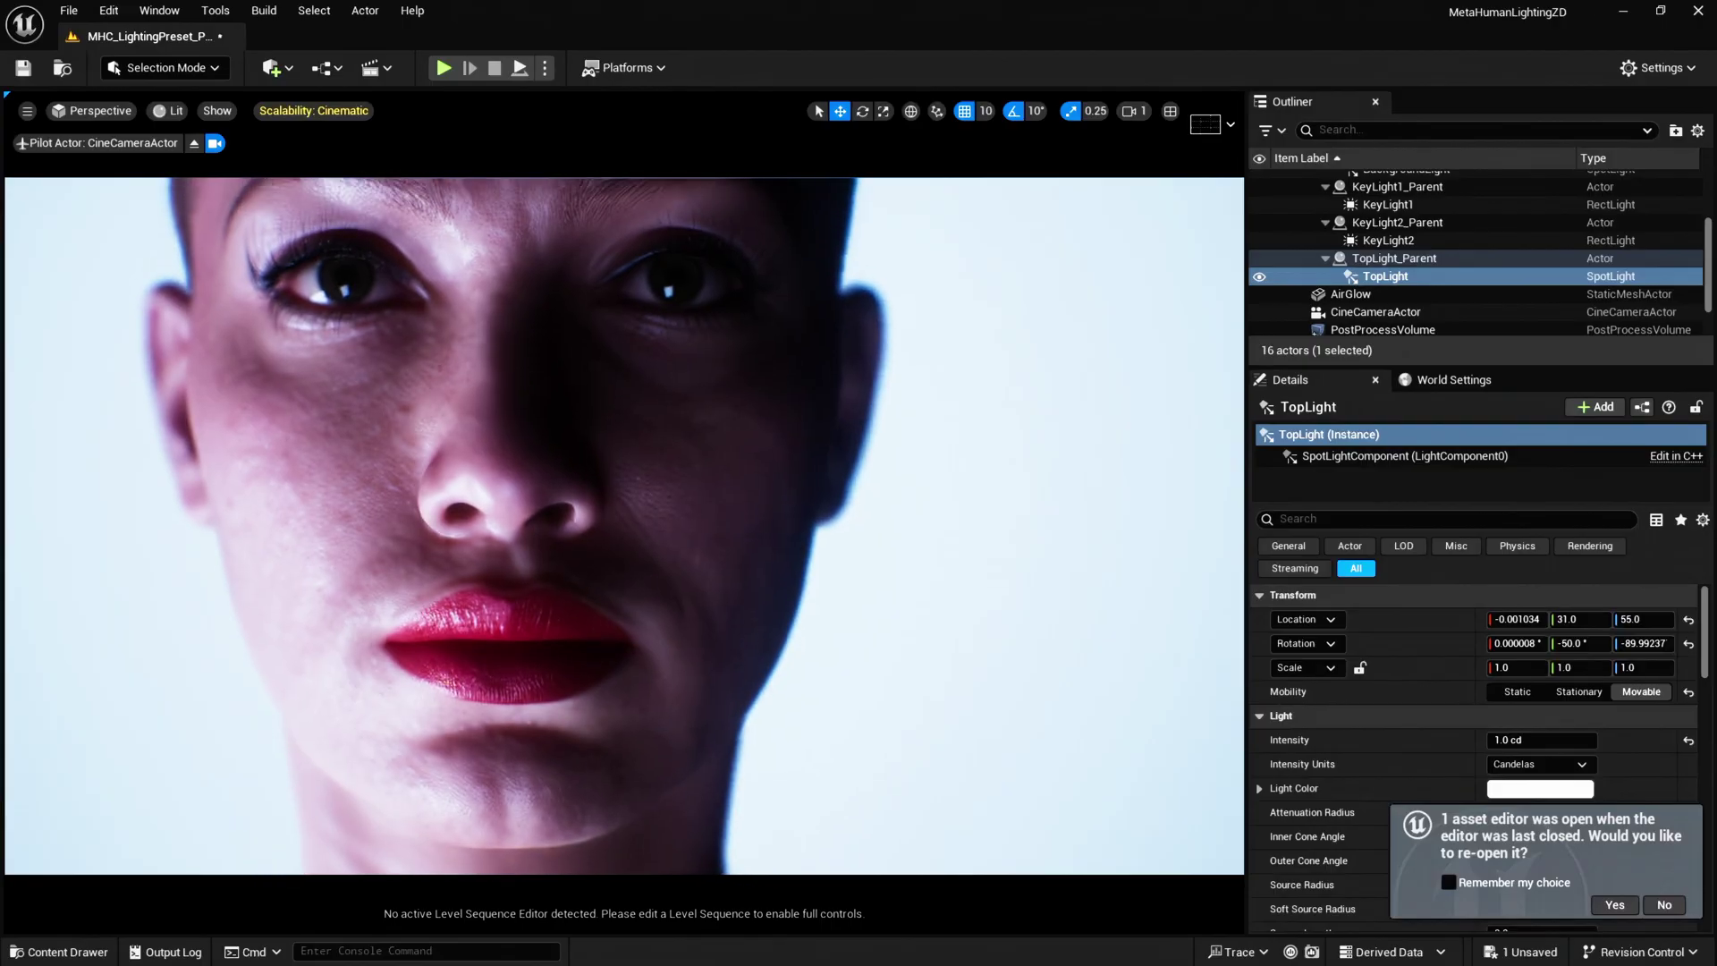
pyautogui.moveTo(860, 395); pyautogui.dragTo(886, 395, button='right')
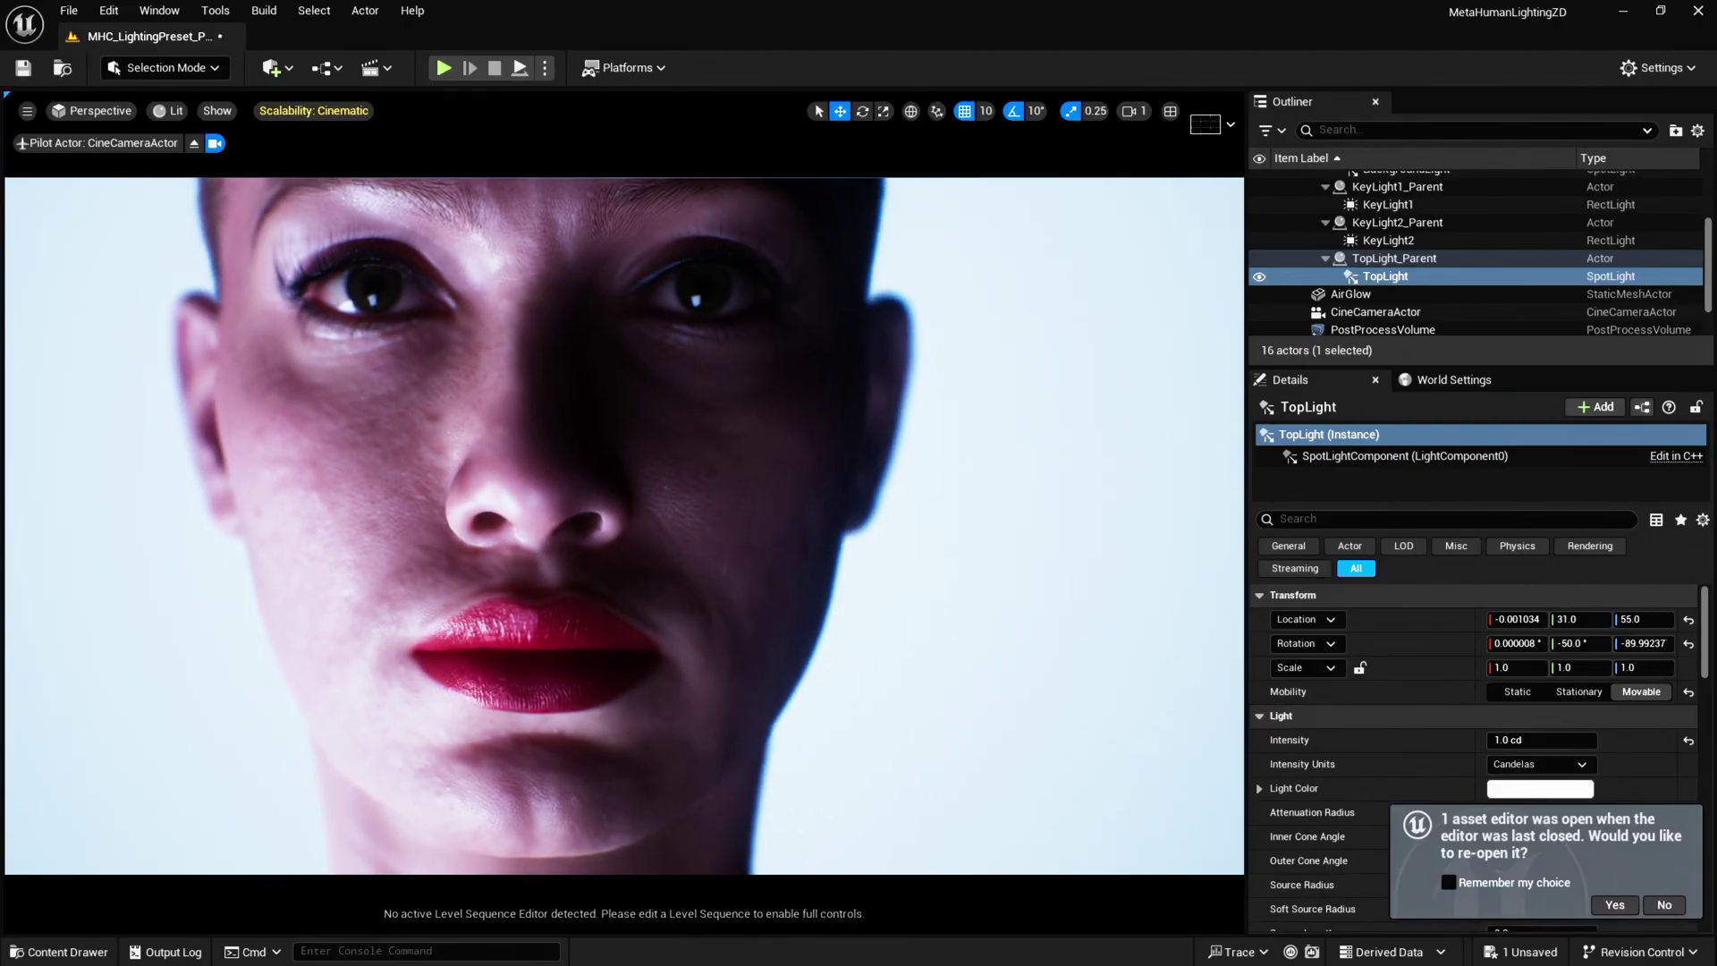
pyautogui.rightClick(866, 390)
pyautogui.click(1456, 328)
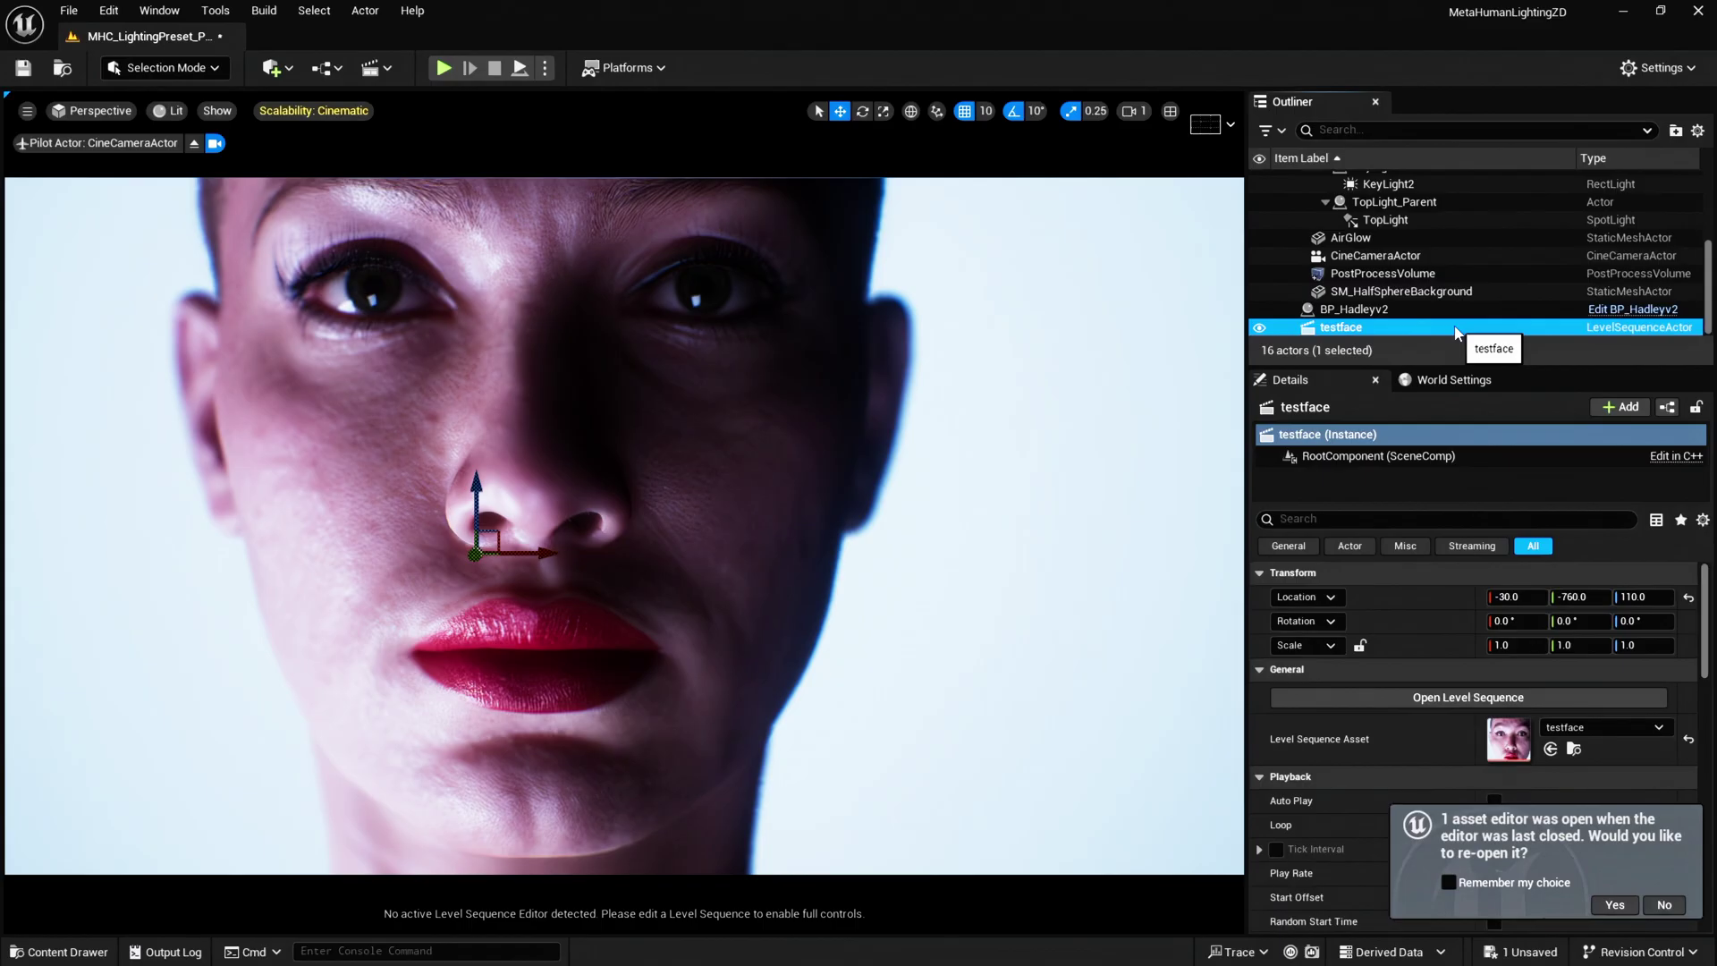